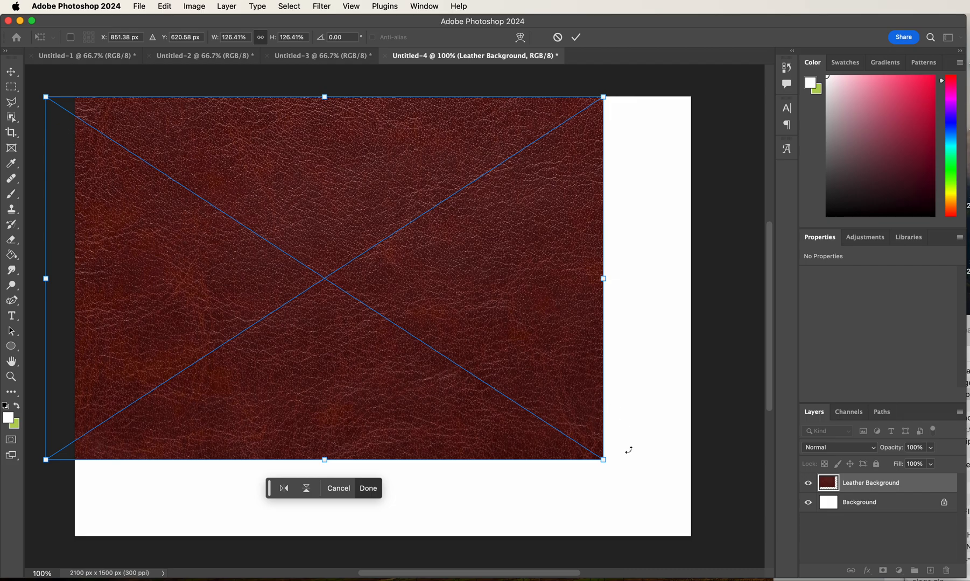
# - Scale the leather background image up to about 155% so it covers the whole canvas
pyautogui.moveTo(603, 460); pyautogui.dragTo(731, 543)
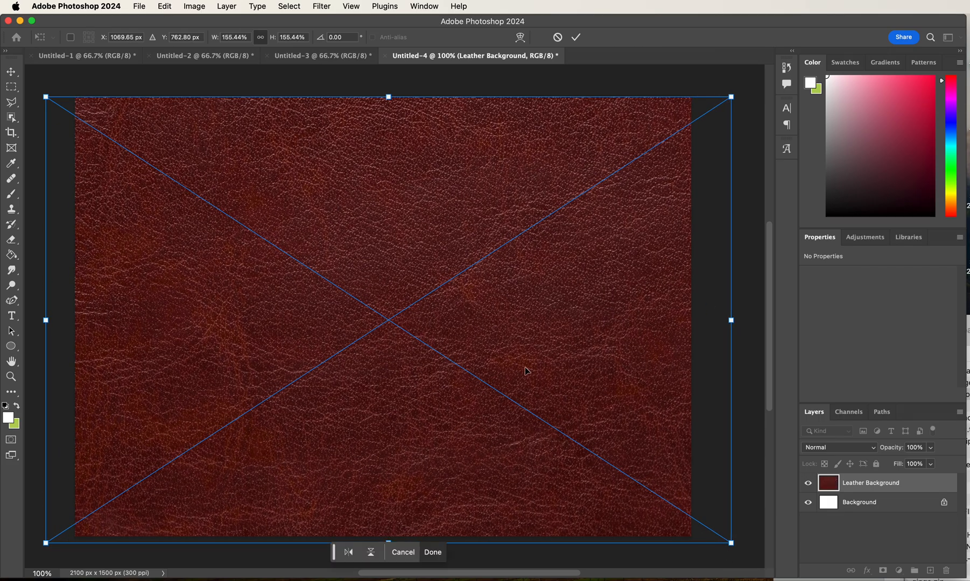
pyautogui.press('Return')
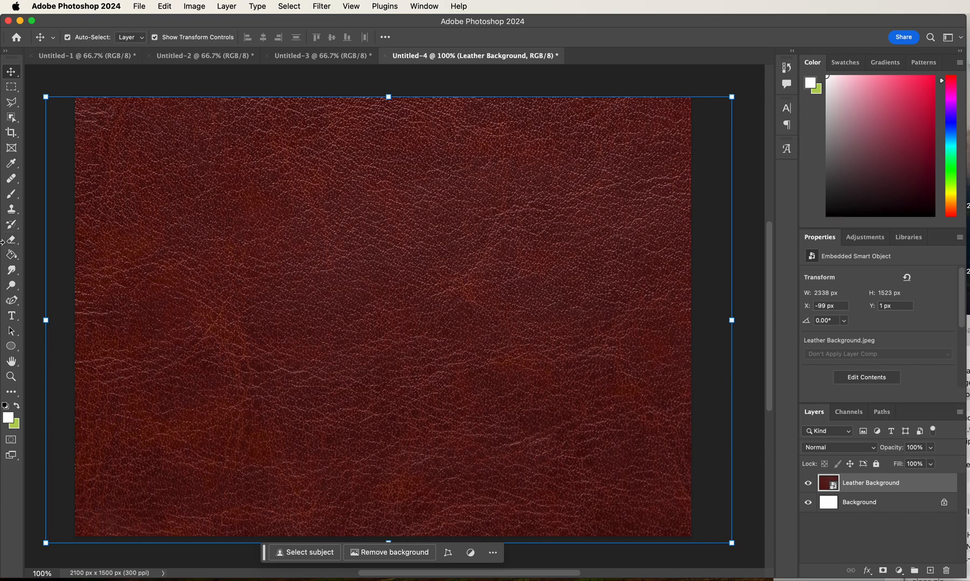
# - Add a text layer reading GLASS on the leather background
pyautogui.click(12, 316)
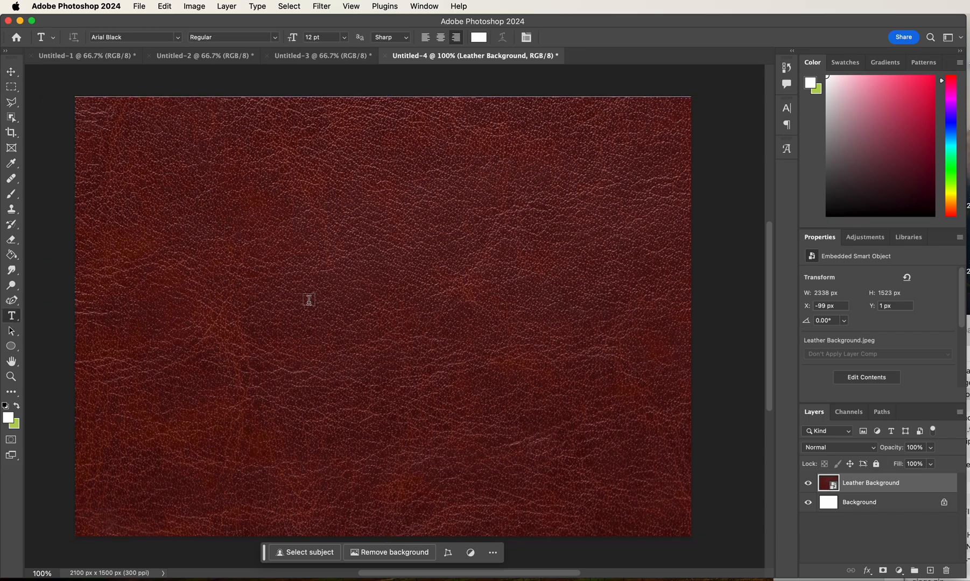
pyautogui.click(484, 310)
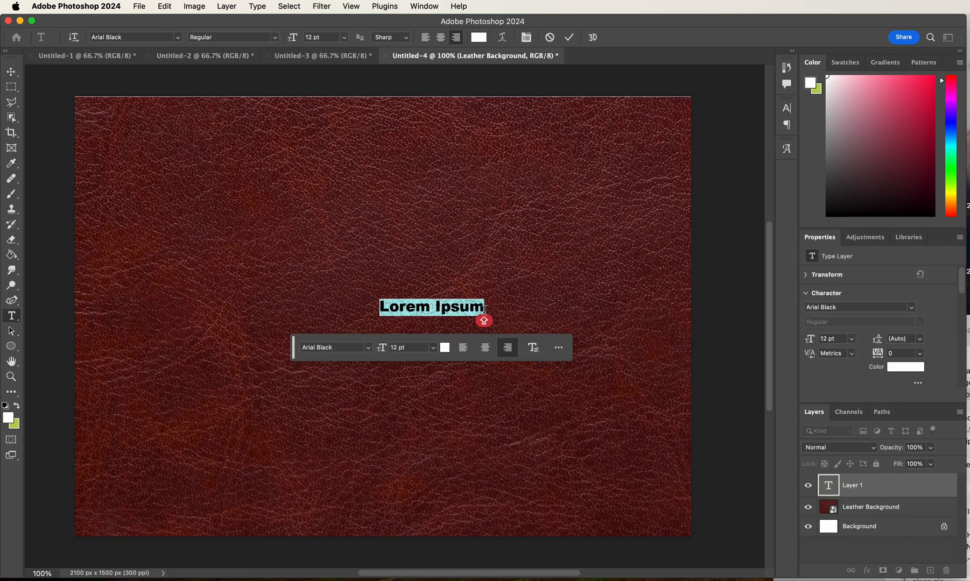
pyautogui.write('GLL')
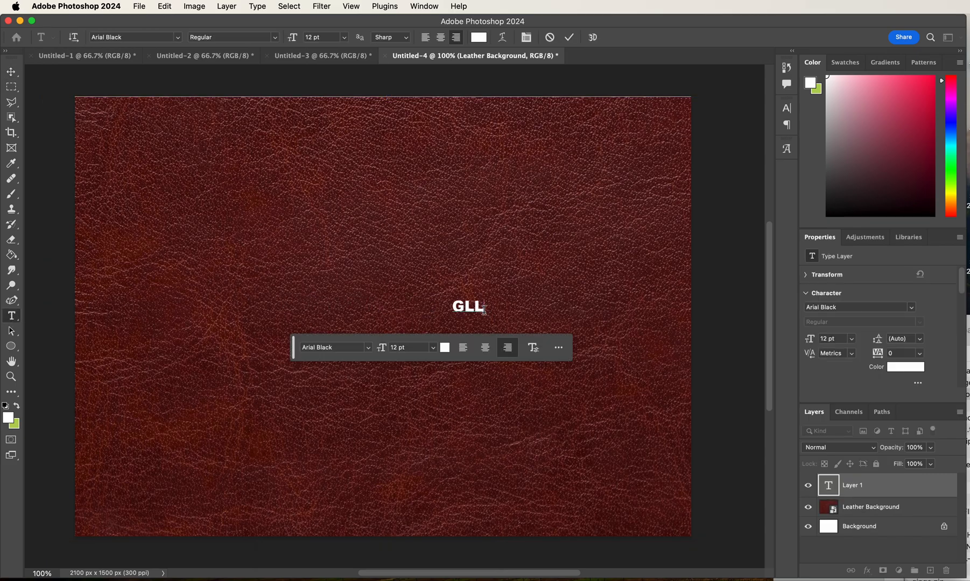
pyautogui.press('BackSpace')
pyautogui.write('ASS')
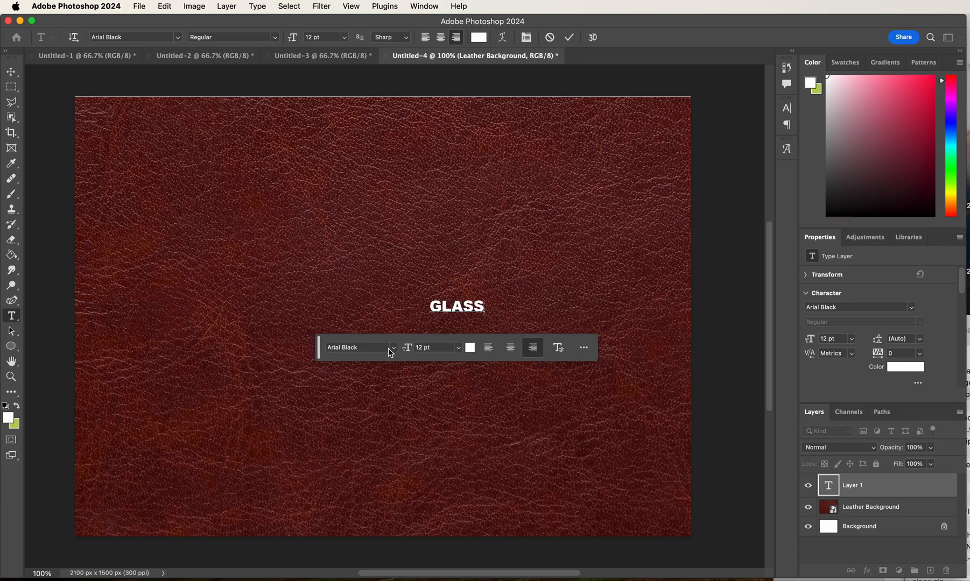
# - Set the font size of the GLASS text to 80 pt
pyautogui.click(392, 347)
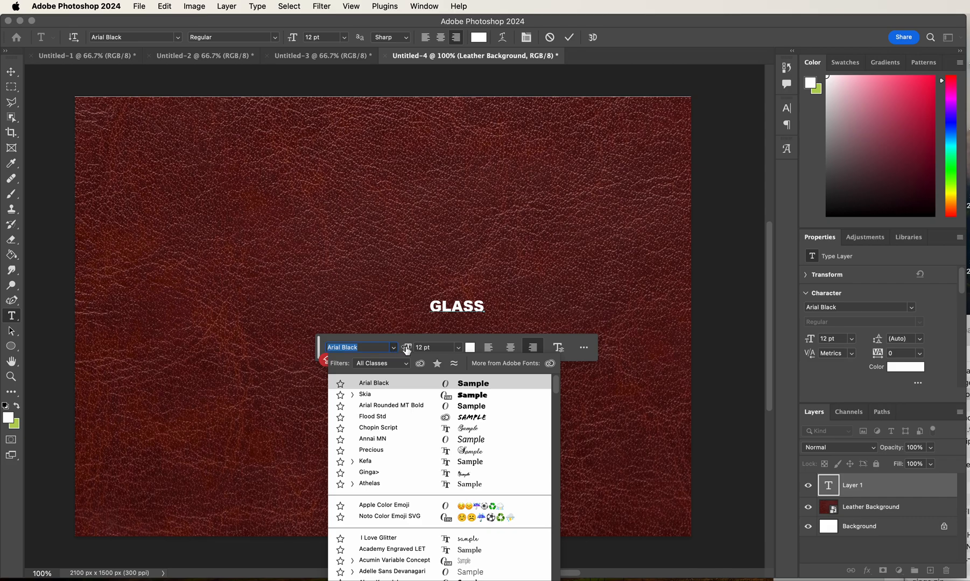
pyautogui.click(451, 348)
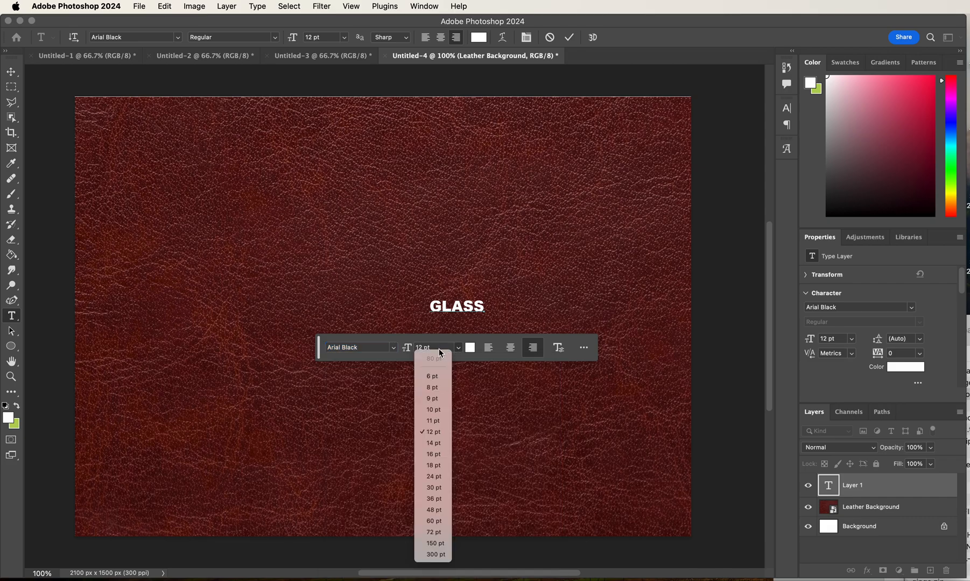
pyautogui.click(439, 350)
pyautogui.moveTo(434, 348); pyautogui.dragTo(354, 347)
pyautogui.write('8')
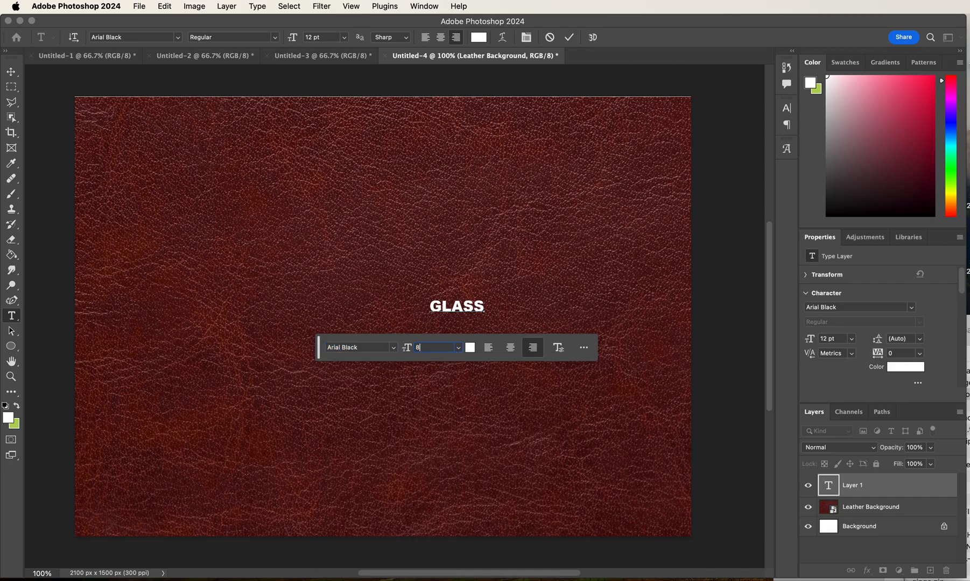
pyautogui.write('0')
pyautogui.press('Return')
pyautogui.click(463, 306)
pyautogui.doubleClick(463, 306)
pyautogui.click(437, 349)
pyautogui.write('80')
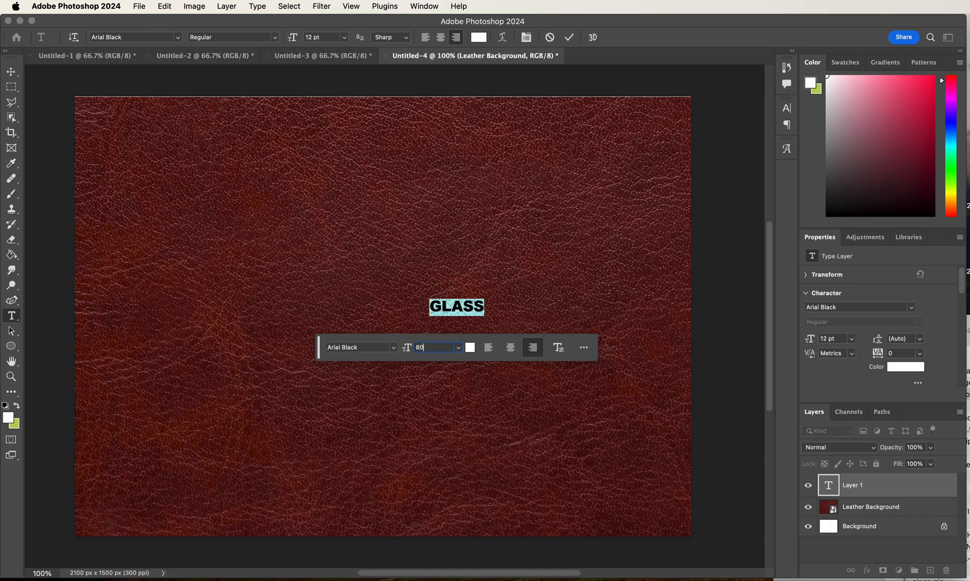
pyautogui.press('Return')
# - Move the GLASS text to the centre of the canvas and check its text color without changing it
pyautogui.click(11, 72)
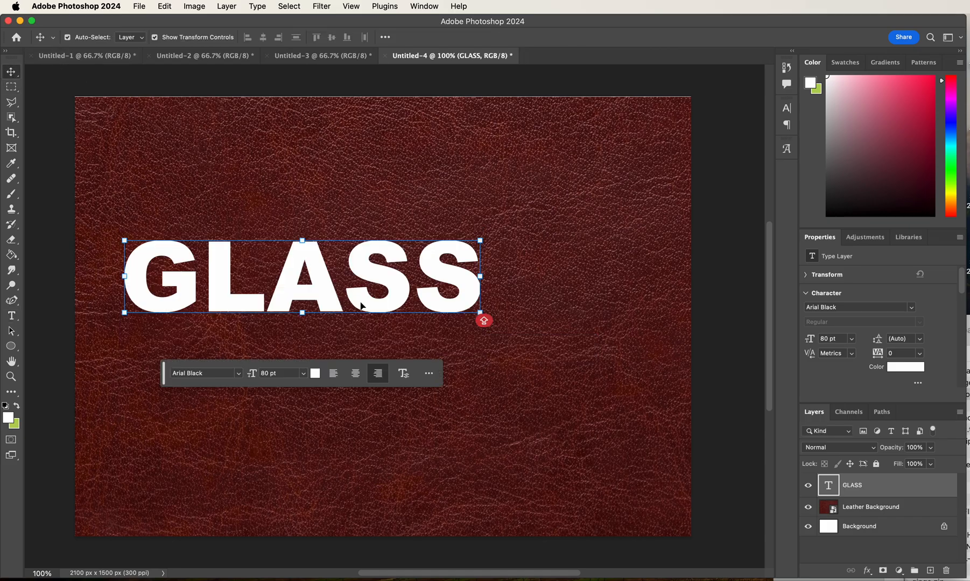
pyautogui.moveTo(314, 275); pyautogui.dragTo(388, 303)
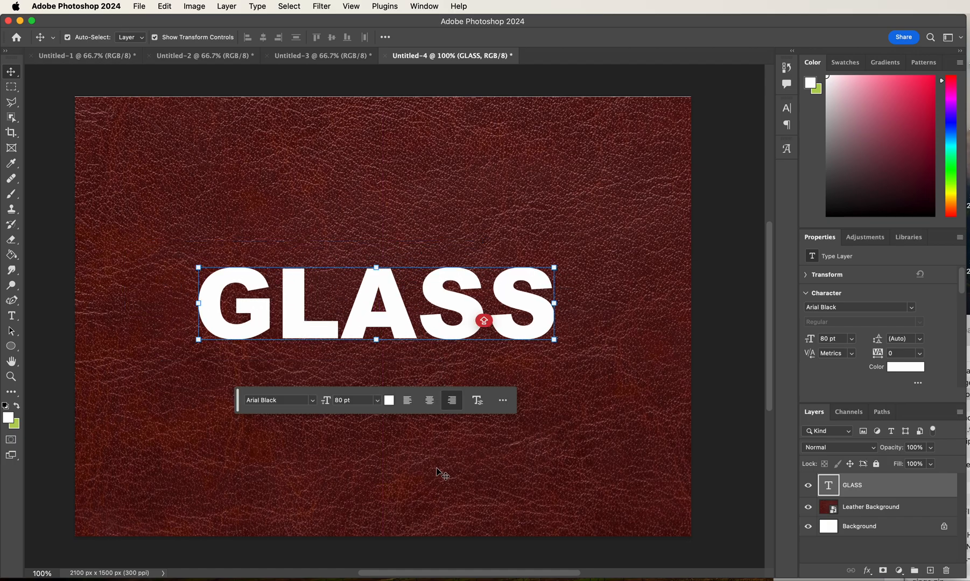
pyautogui.click(389, 401)
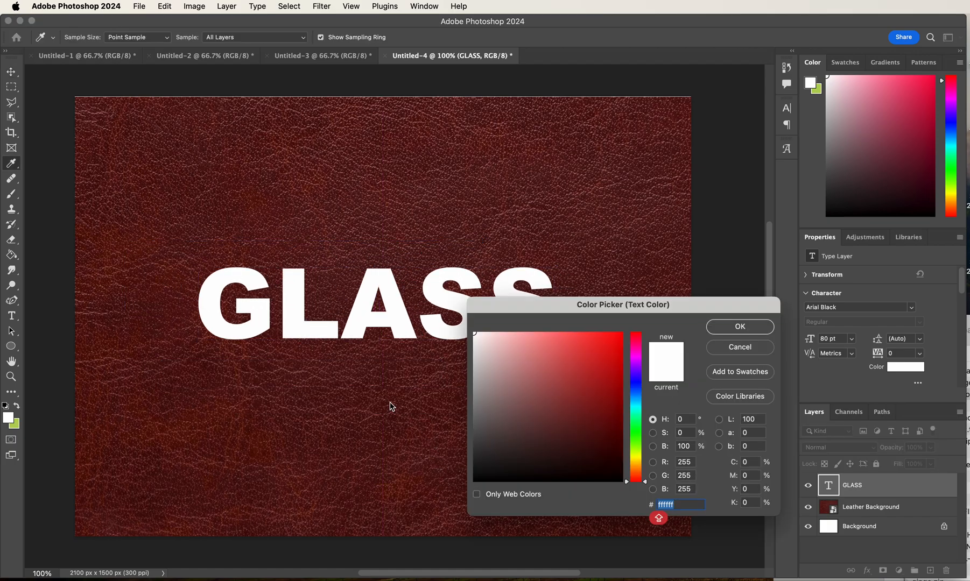
pyautogui.click(740, 347)
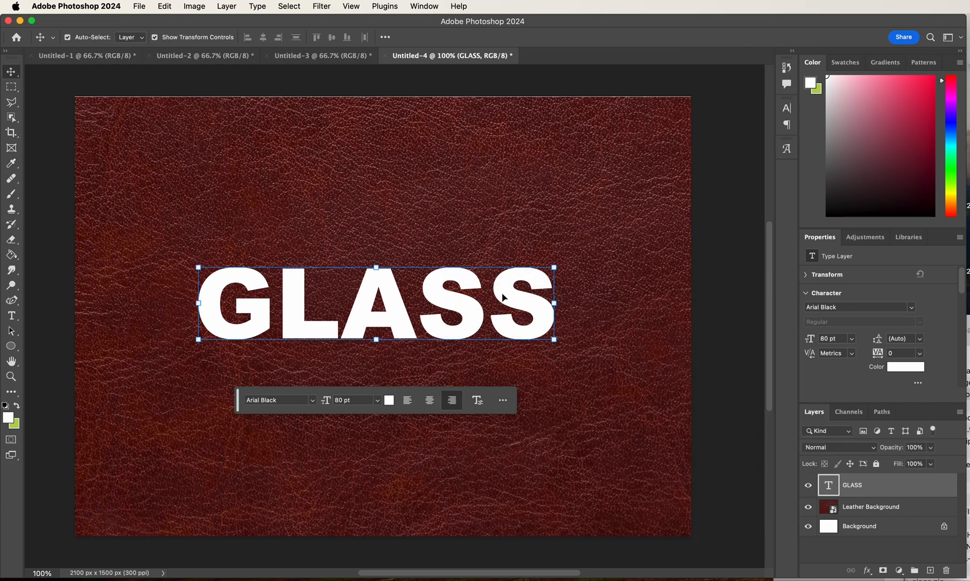
# - Add a second text layer reading EXAMPLE below the GLASS text
pyautogui.click(12, 316)
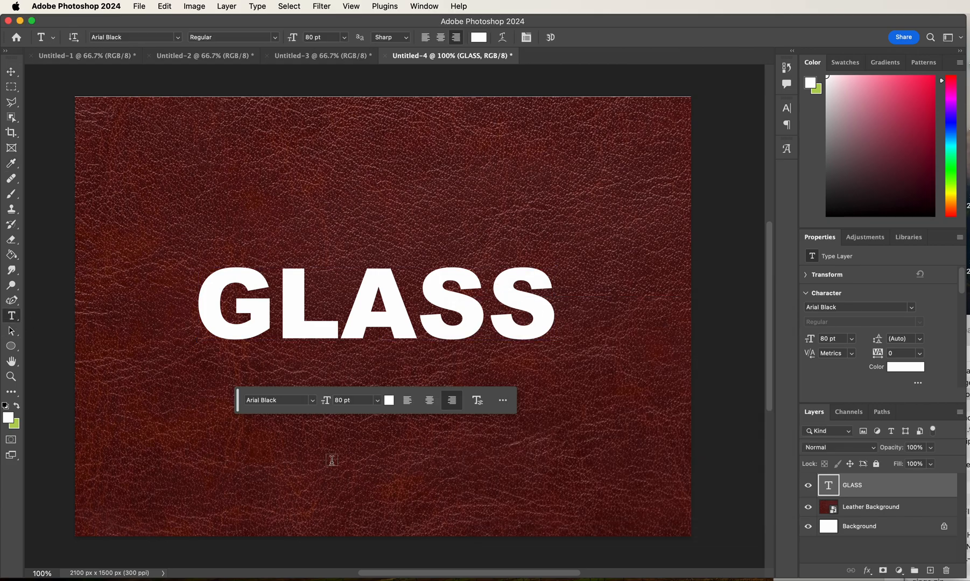
pyautogui.click(350, 461)
pyautogui.write('EXAMPLE')
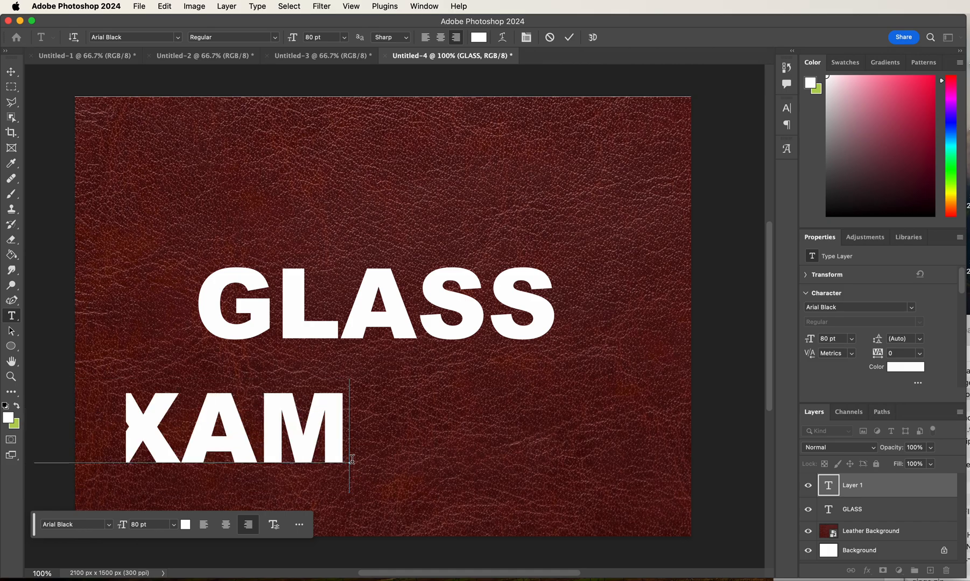
# - Set the EXAMPLE text to 30 pt and place it over the centre of the GLASS text
pyautogui.doubleClick(260, 437)
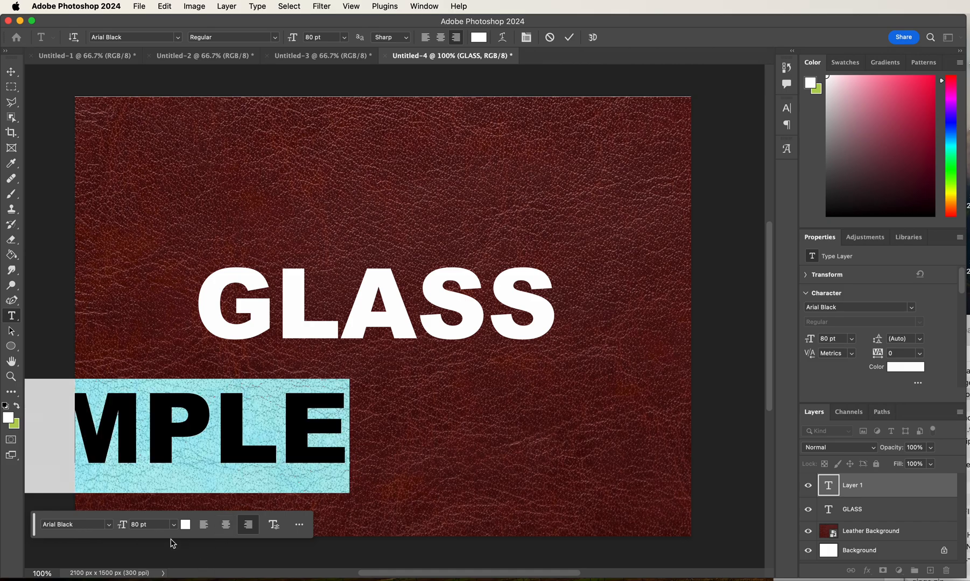
pyautogui.click(150, 524)
pyautogui.write('30')
pyautogui.press('Return')
pyautogui.click(12, 73)
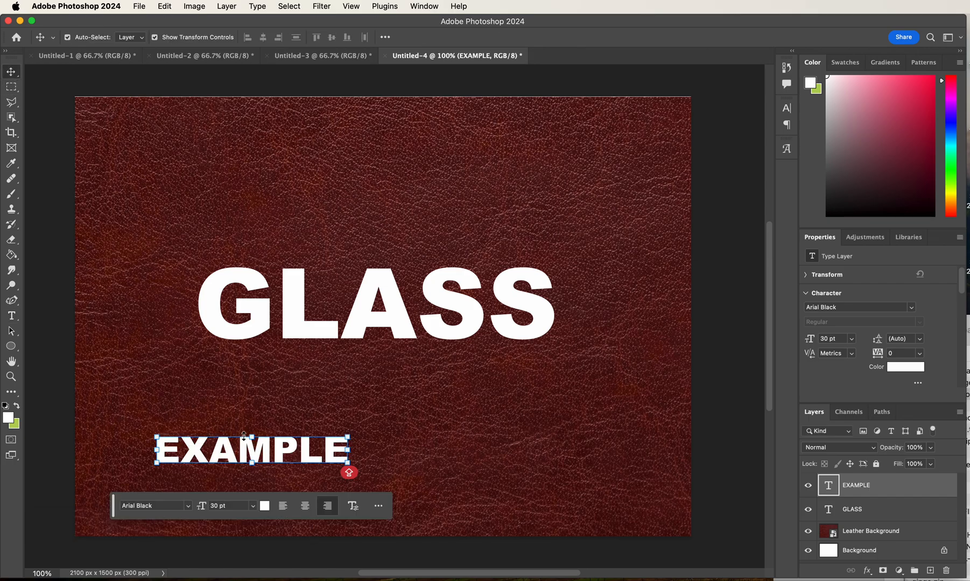
pyautogui.moveTo(264, 457); pyautogui.dragTo(403, 313)
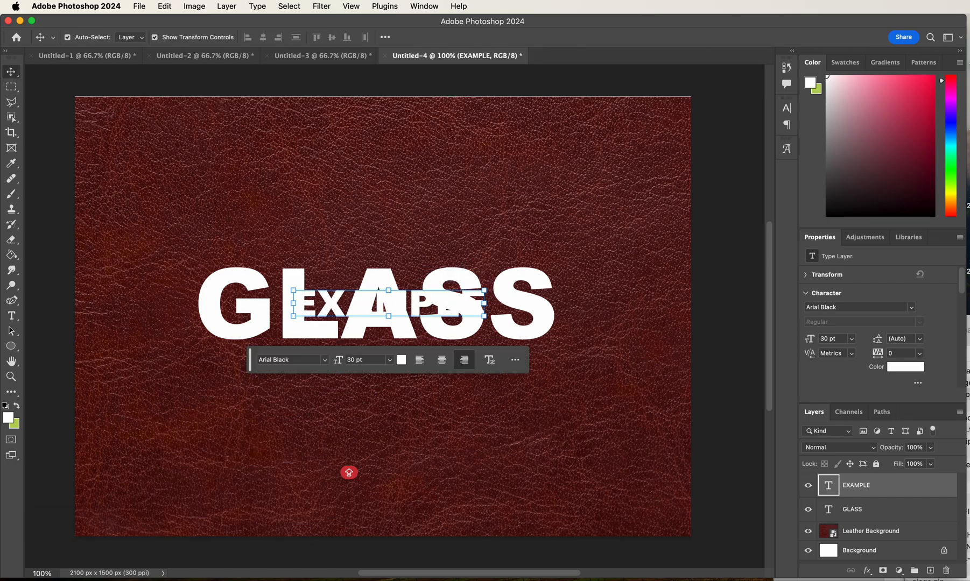
# - Open the layer style of the GLASS layer and lower its fill opacity to 2%
pyautogui.click(880, 515)
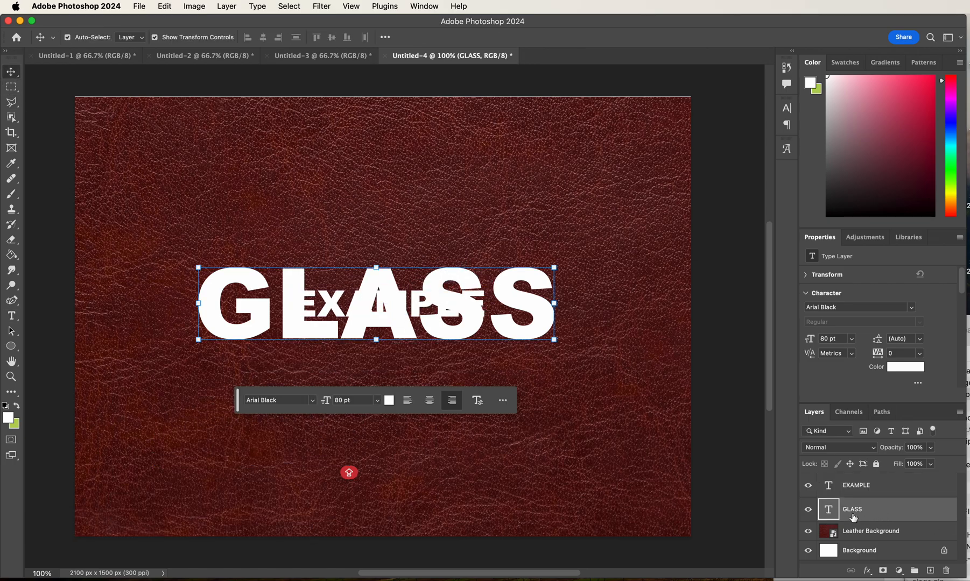
pyautogui.doubleClick(907, 512)
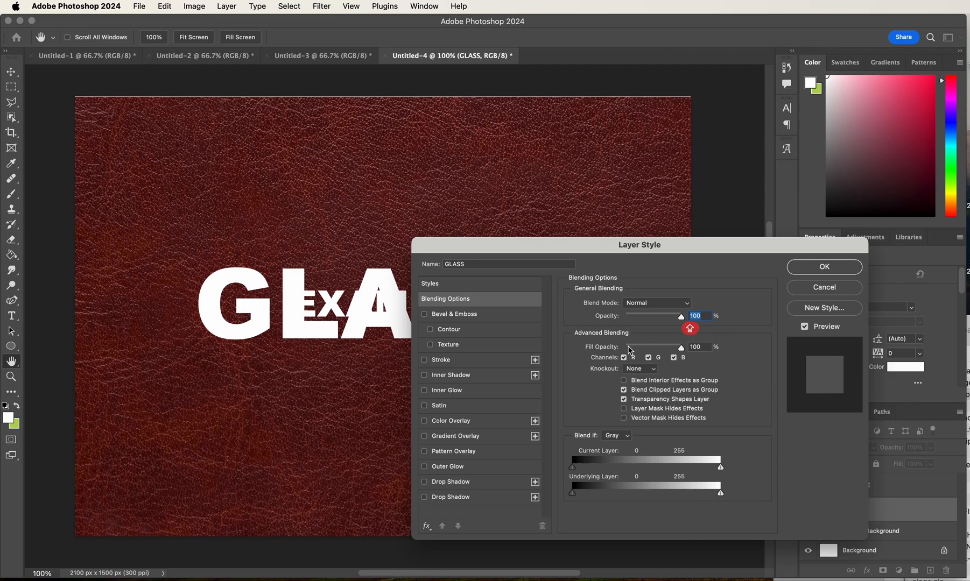
pyautogui.moveTo(628, 348); pyautogui.dragTo(627, 349)
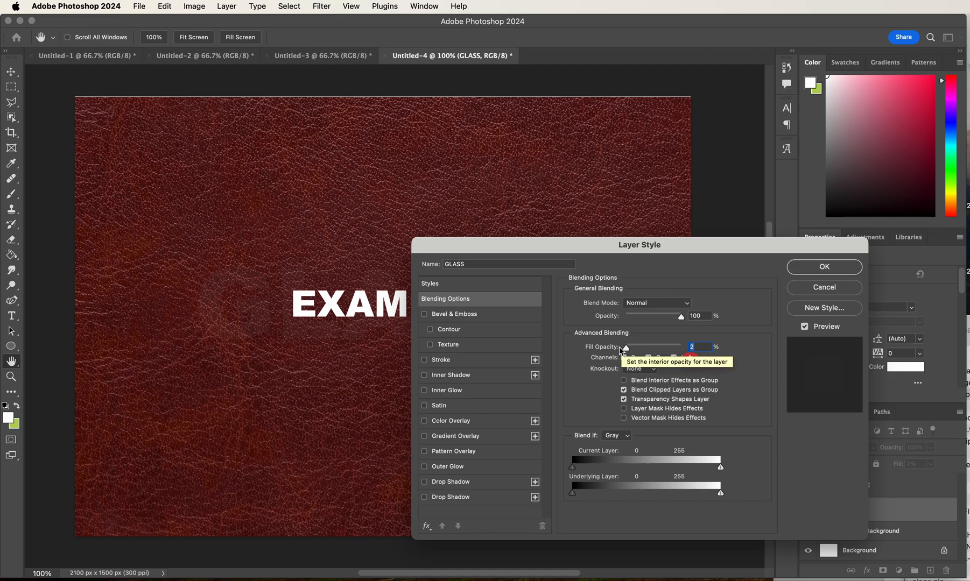
# - Enable Bevel & Emboss with its Contour option on the GLASS layer
pyautogui.click(476, 315)
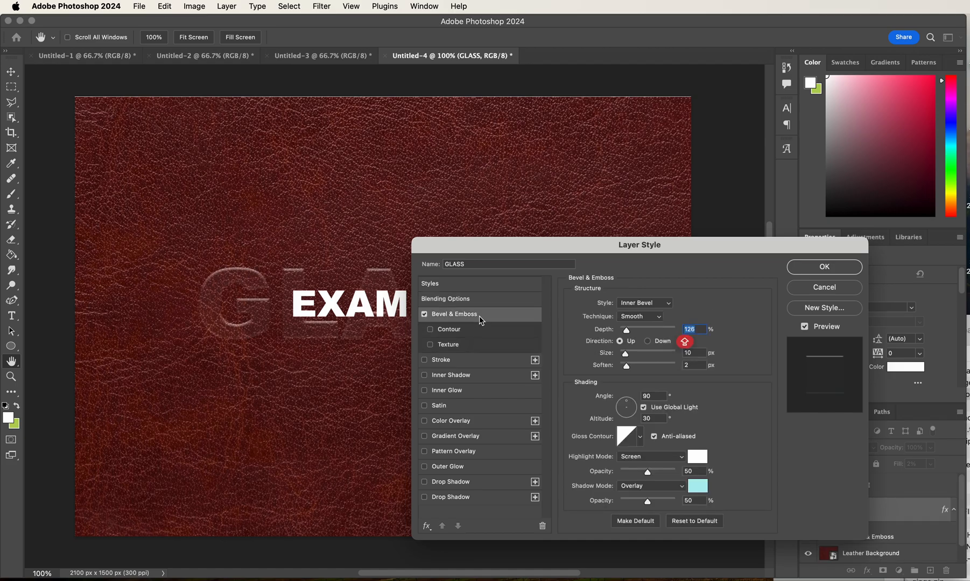
pyautogui.click(467, 327)
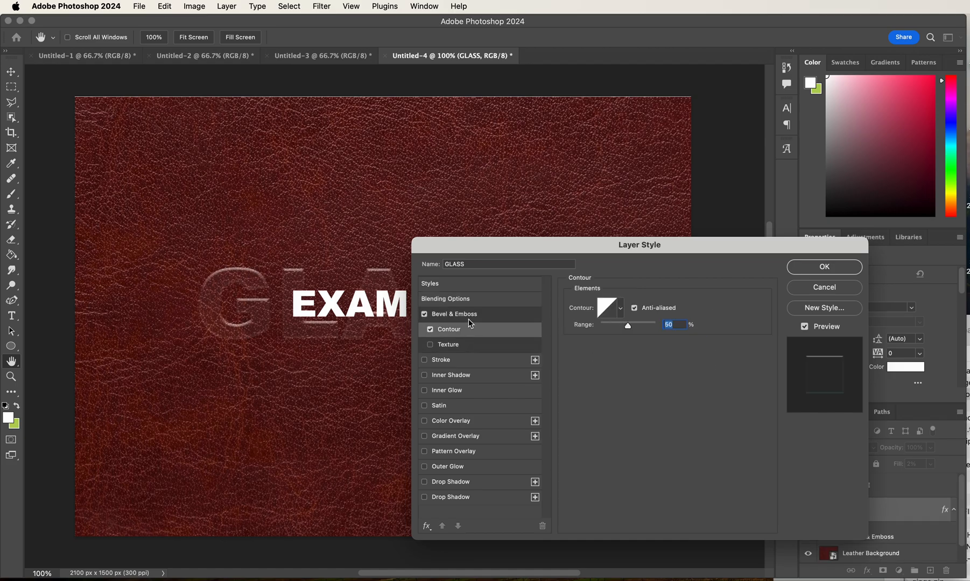
pyautogui.click(468, 319)
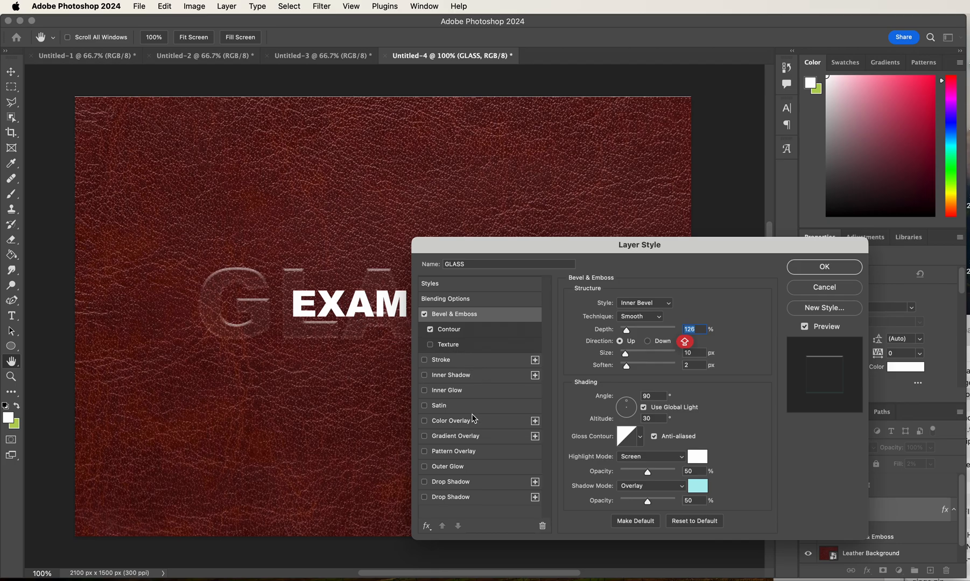
# - Enable Inner Glow and the lower Drop Shadow effect on the GLASS layer
pyautogui.click(469, 394)
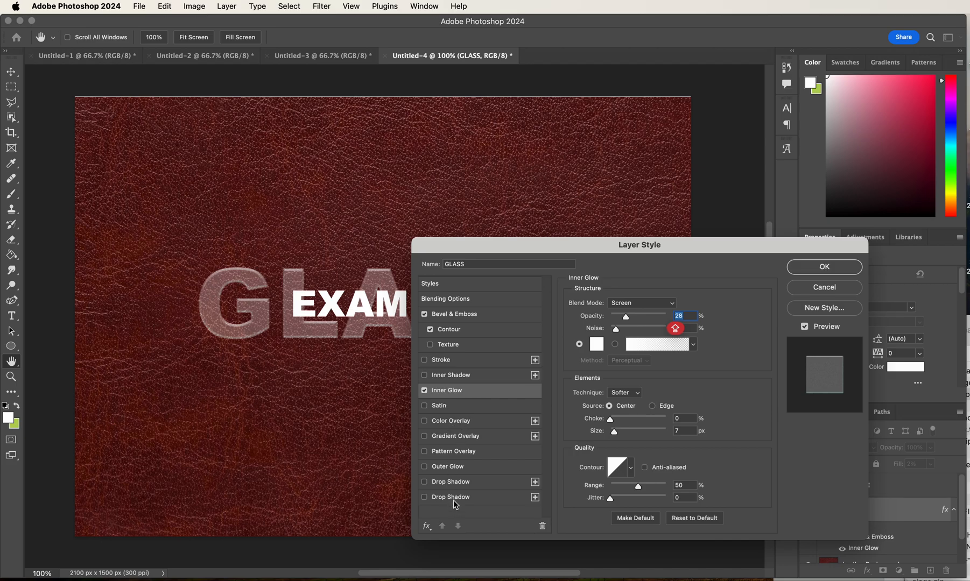
pyautogui.click(438, 501)
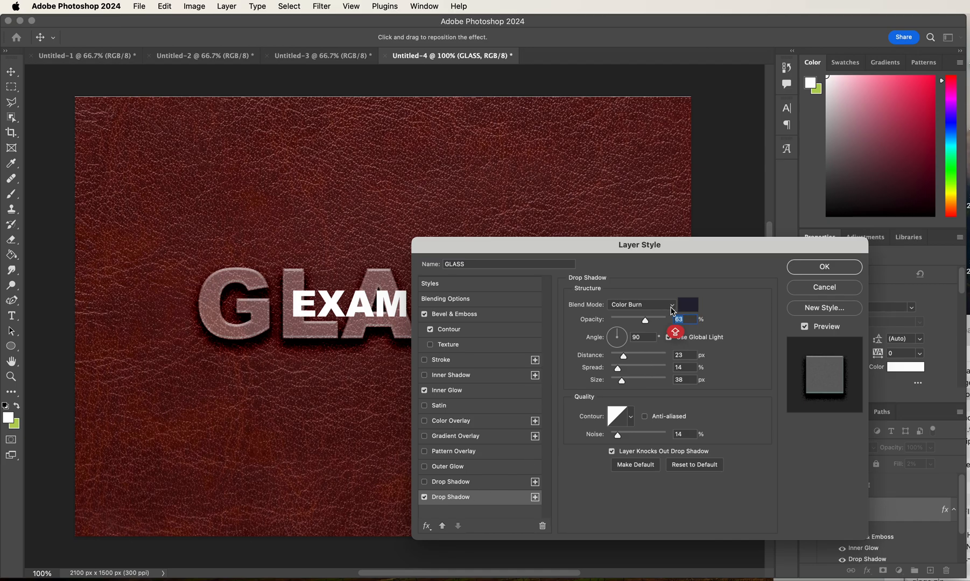
# - Try the Normal blend mode on the drop shadow and set it back to Color Burn
pyautogui.click(673, 306)
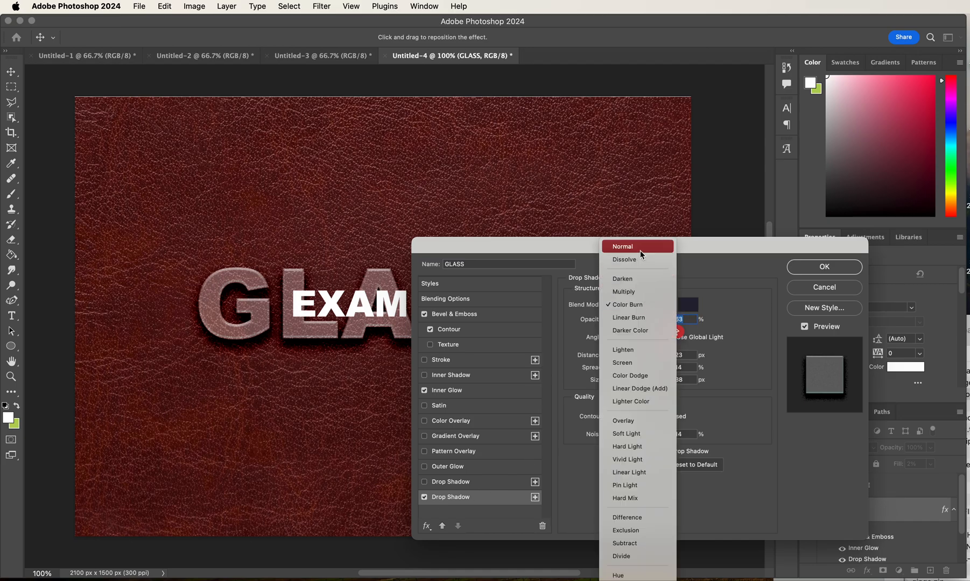
pyautogui.click(623, 248)
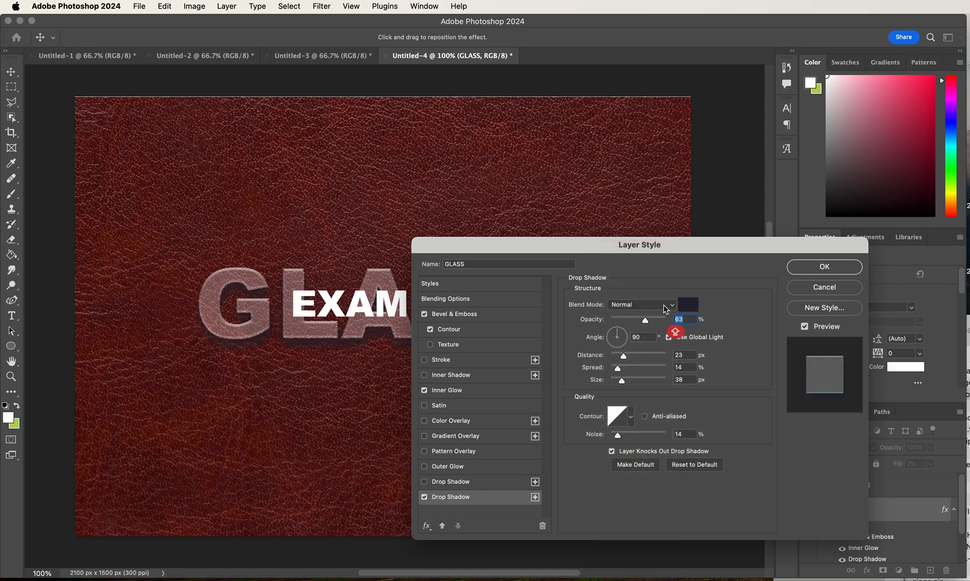
pyautogui.click(664, 305)
pyautogui.click(655, 363)
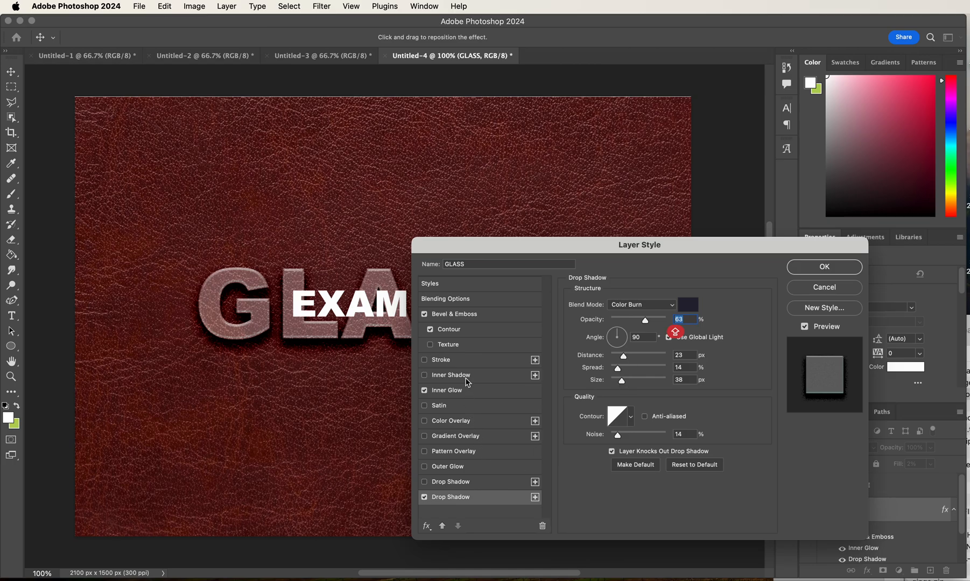
# - Try the Inner Shadow effect on the GLASS layer and turn it off again
pyautogui.click(468, 378)
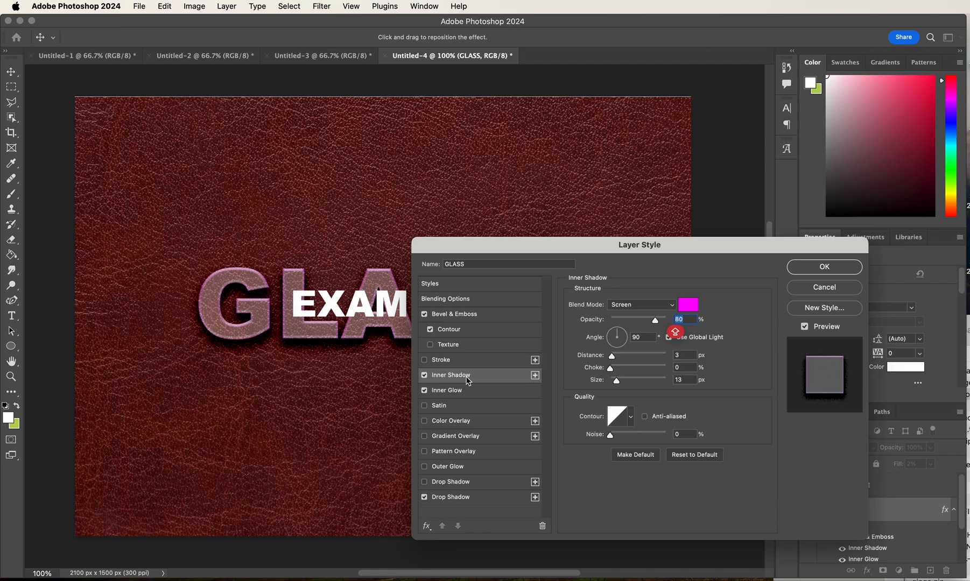
pyautogui.click(425, 376)
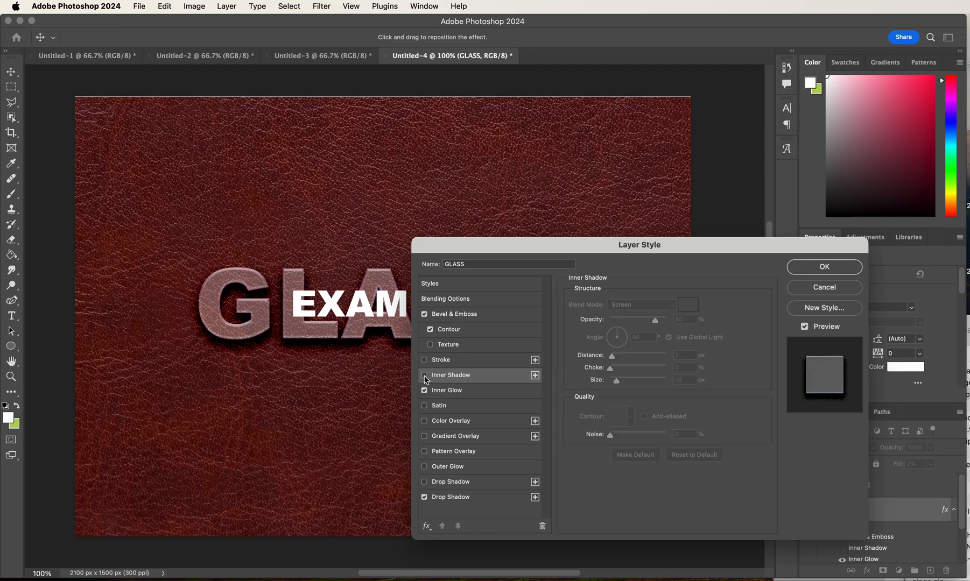
# - Enable Gradient Overlay on the GLASS layer and replace its gradient with the Black, White preset from Basics
pyautogui.click(456, 437)
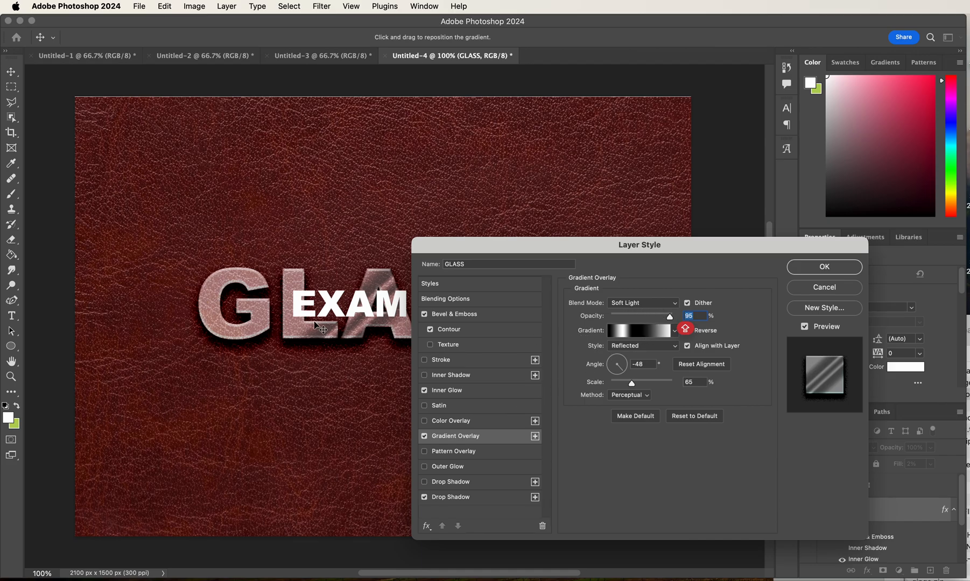
pyautogui.moveTo(315, 325); pyautogui.dragTo(375, 327)
pyautogui.click(659, 338)
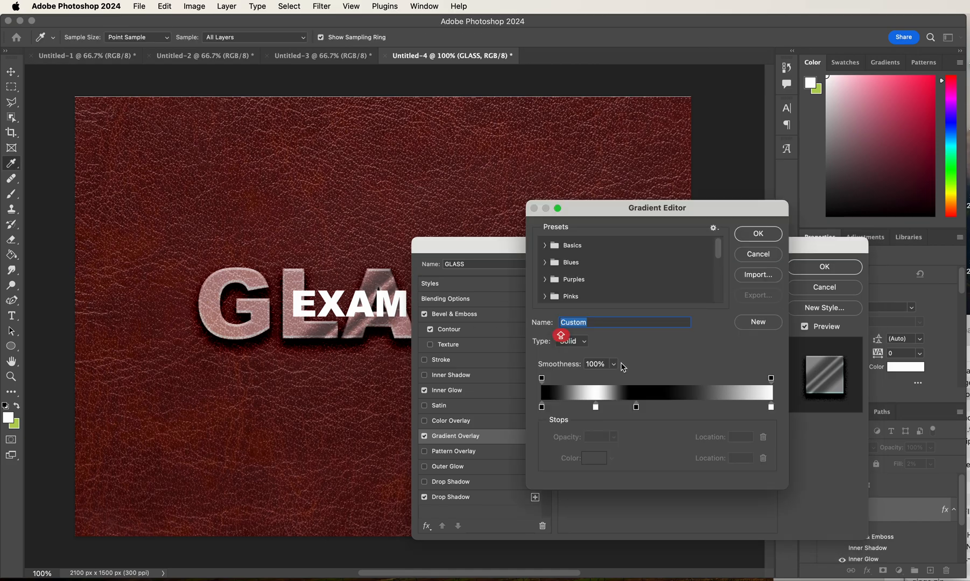
pyautogui.click(553, 245)
pyautogui.click(594, 263)
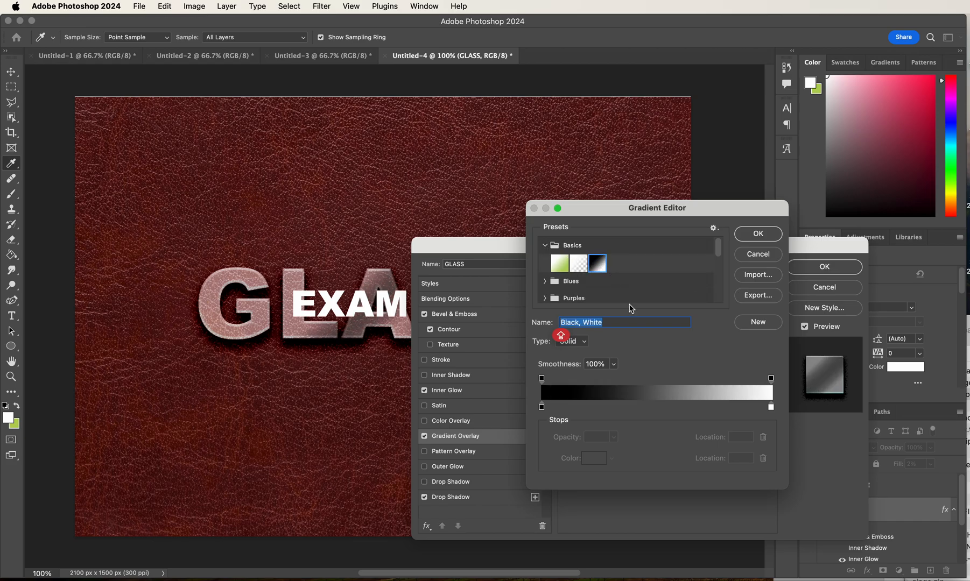
pyautogui.click(768, 235)
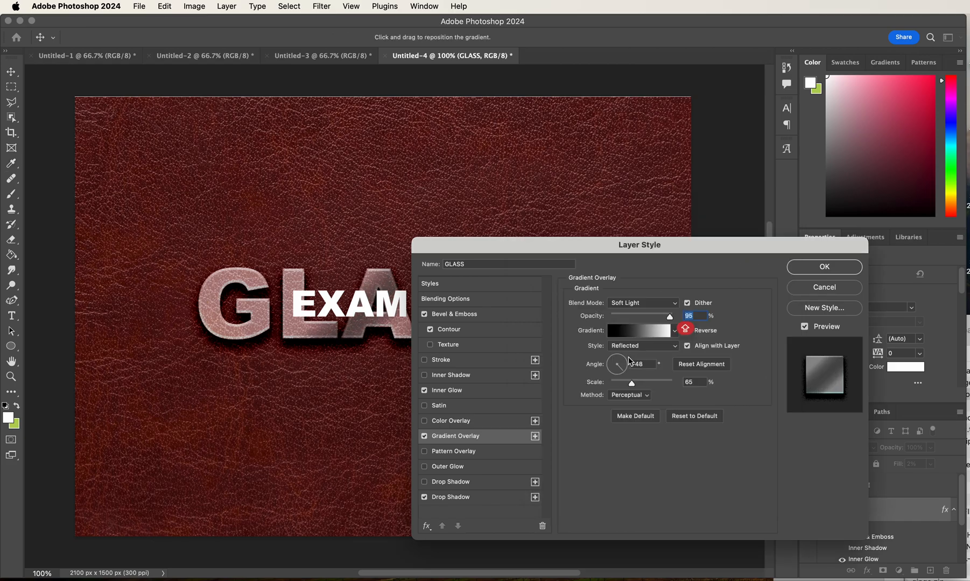
# - Add a white stop at 19% and a black stop at 45% to the overlay gradient and apply the layer style
pyautogui.click(638, 337)
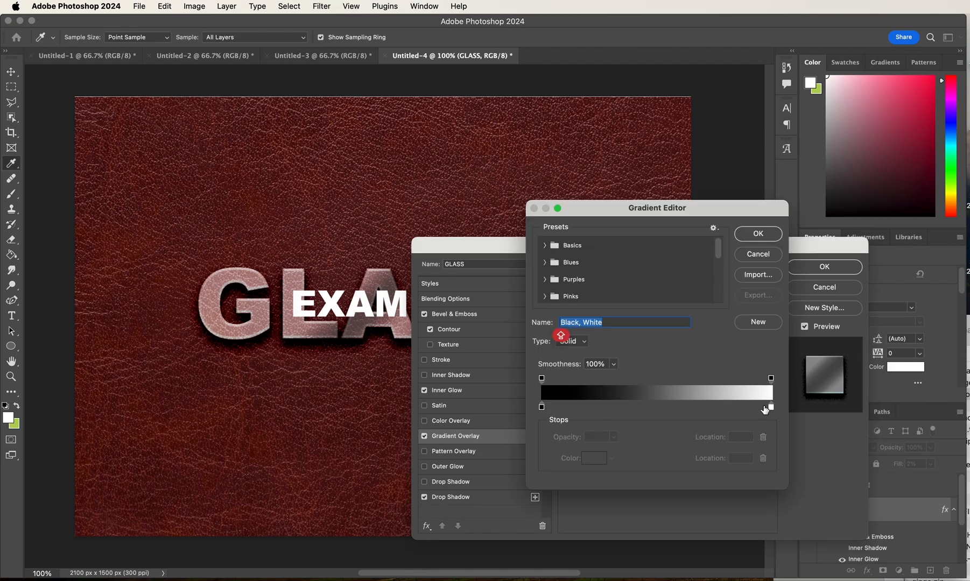
pyautogui.click(587, 406)
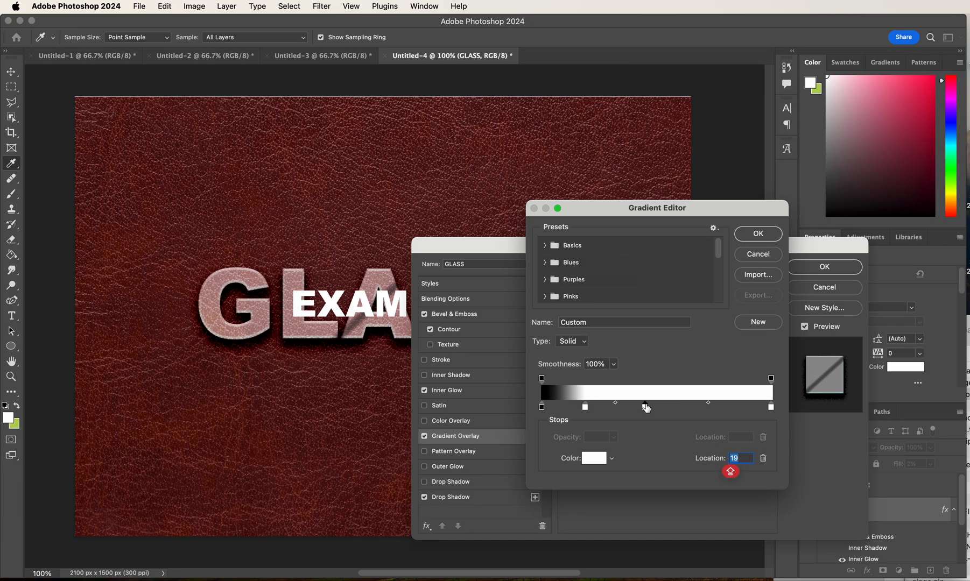
pyautogui.click(592, 460)
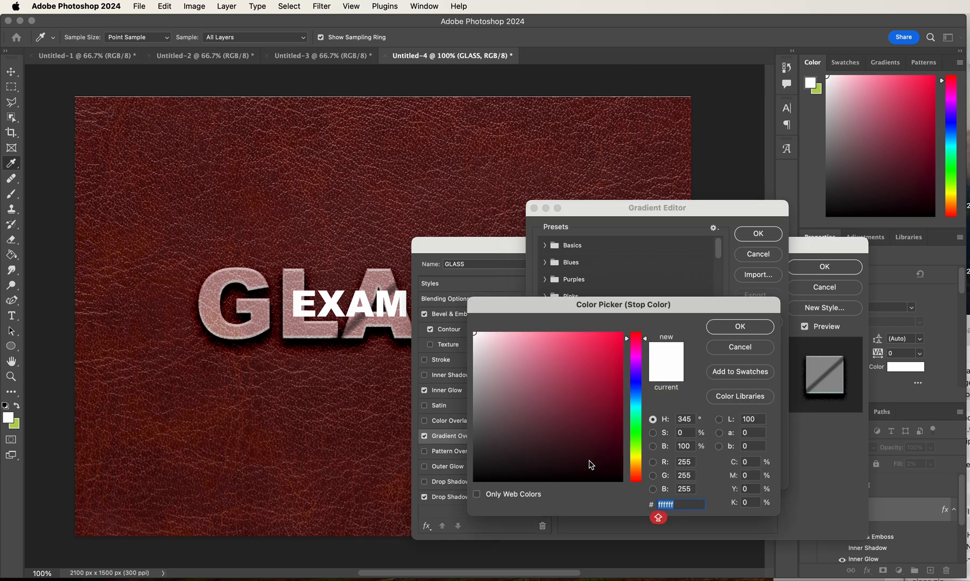
pyautogui.click(475, 481)
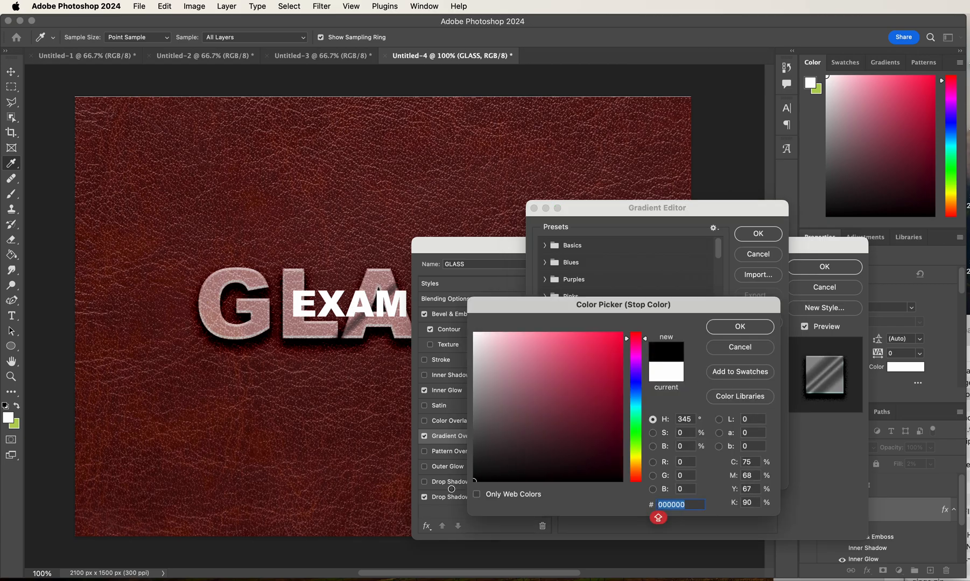
pyautogui.click(740, 326)
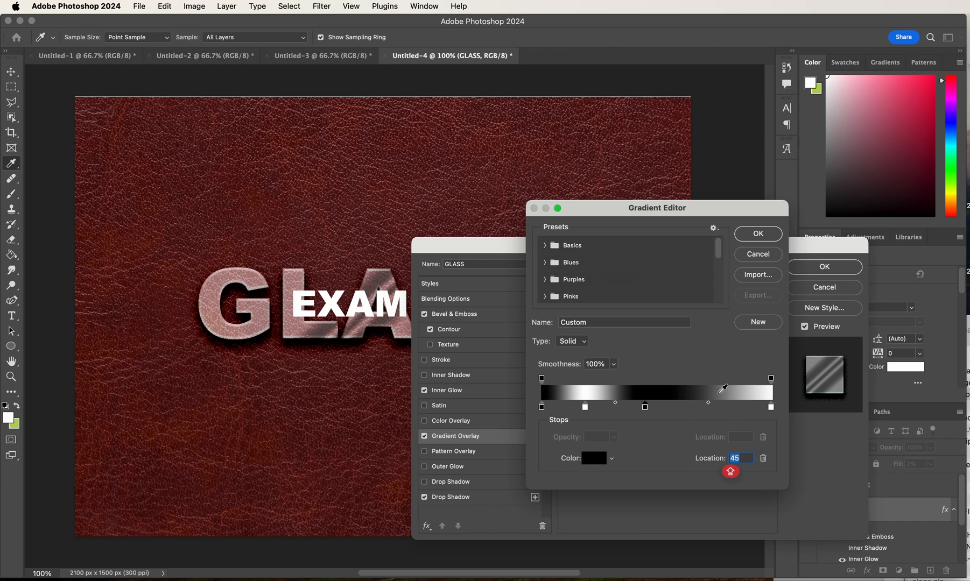
pyautogui.click(766, 235)
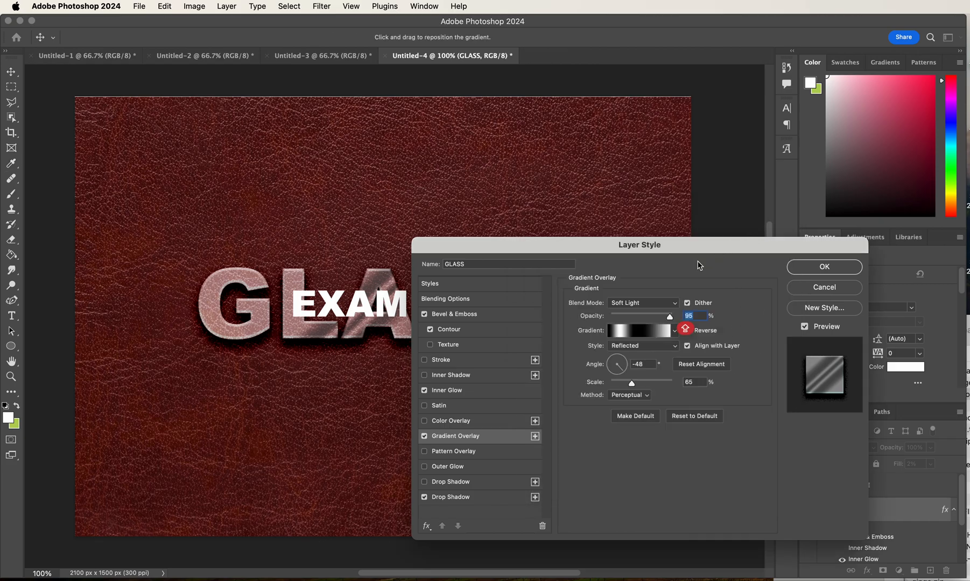
pyautogui.click(829, 270)
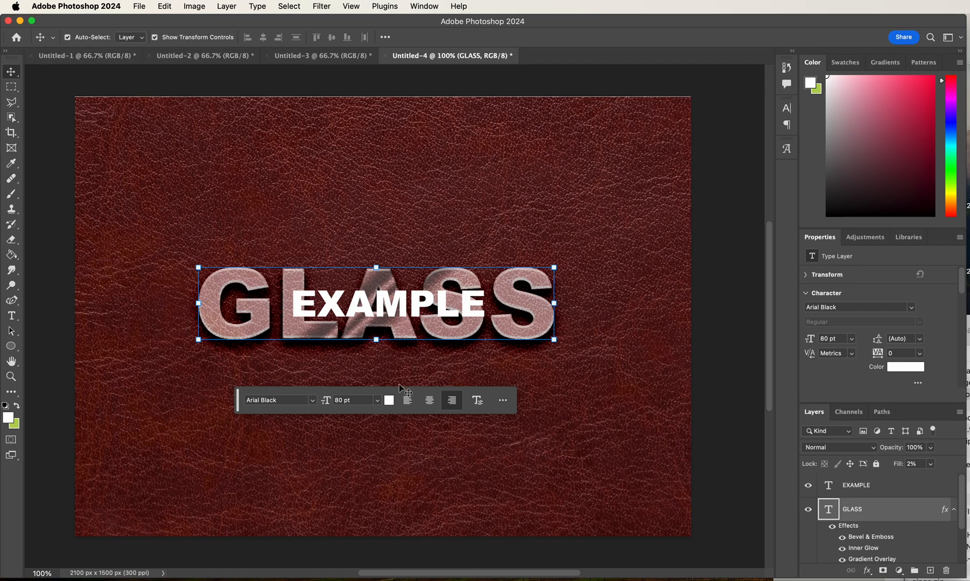
# - Select a shard-shaped area over the lower-right curve of the last S with the Polygonal Lasso tool
pyautogui.click(15, 105)
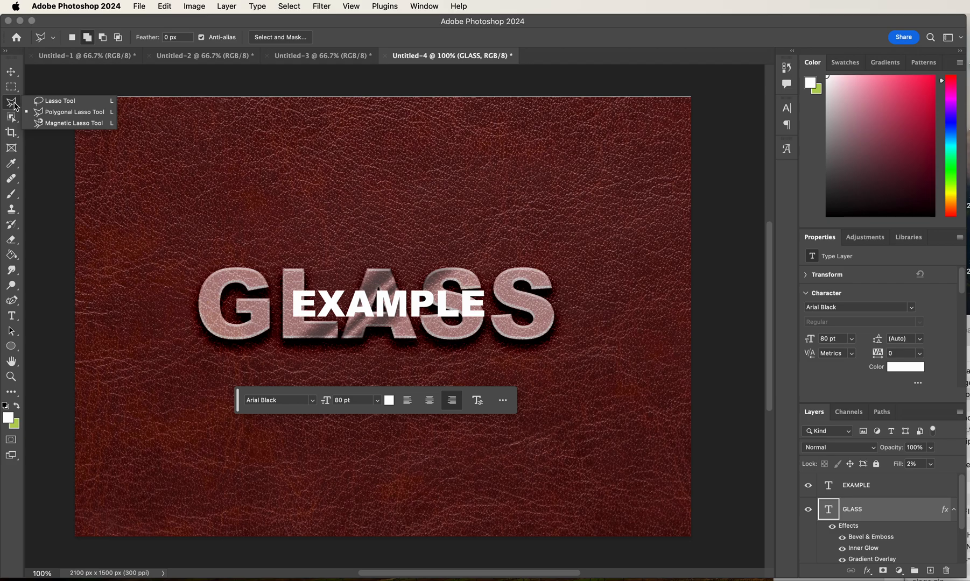
pyautogui.click(56, 103)
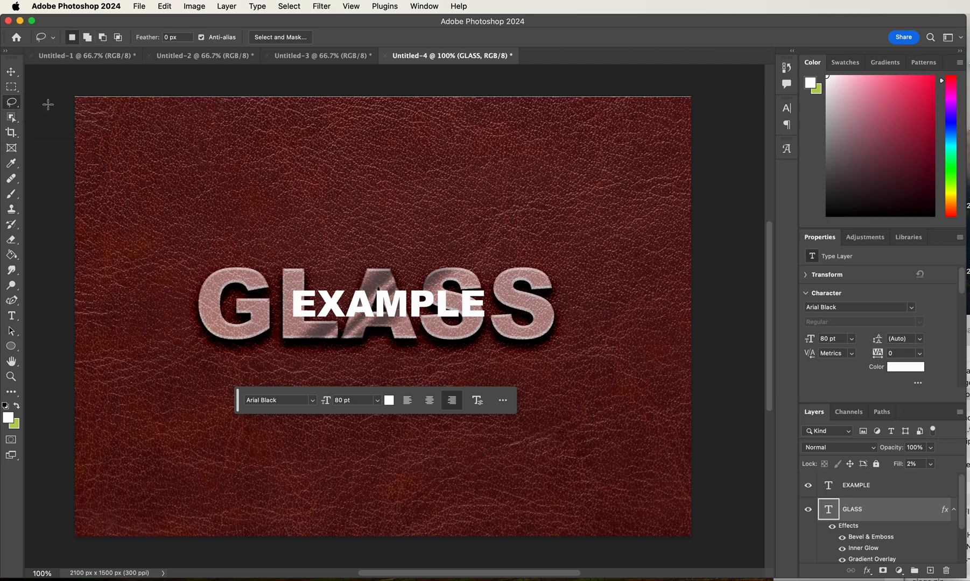
pyautogui.click(17, 109)
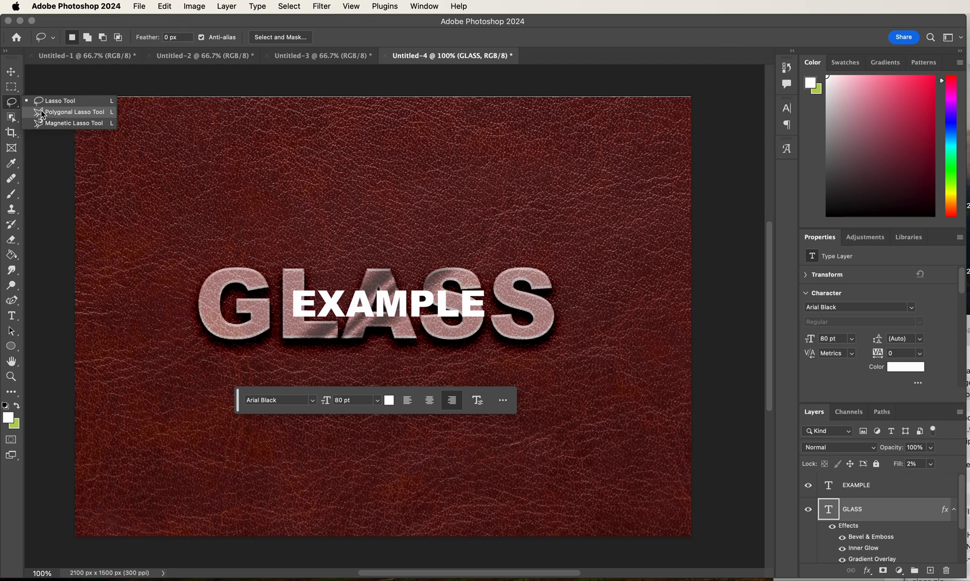
pyautogui.click(61, 118)
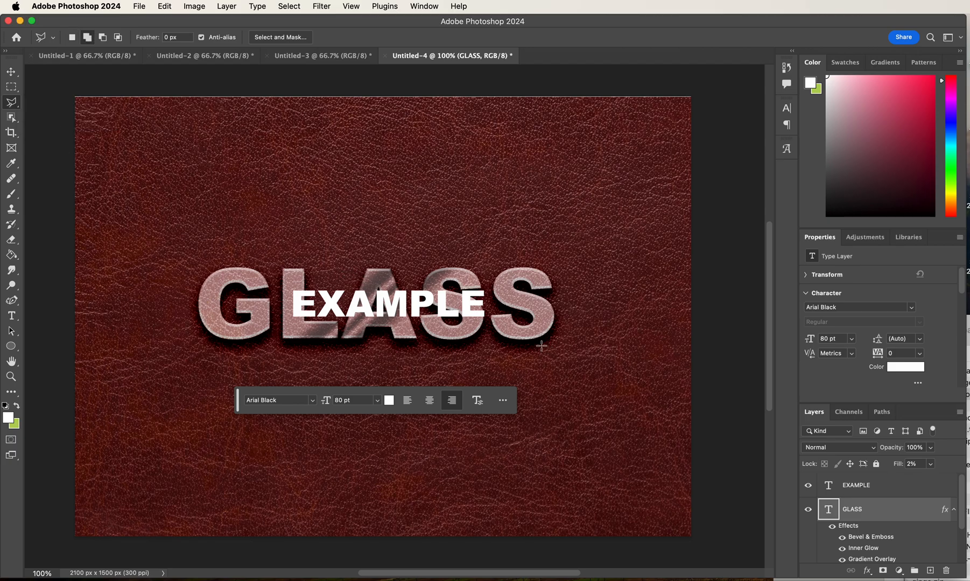
pyautogui.click(520, 347)
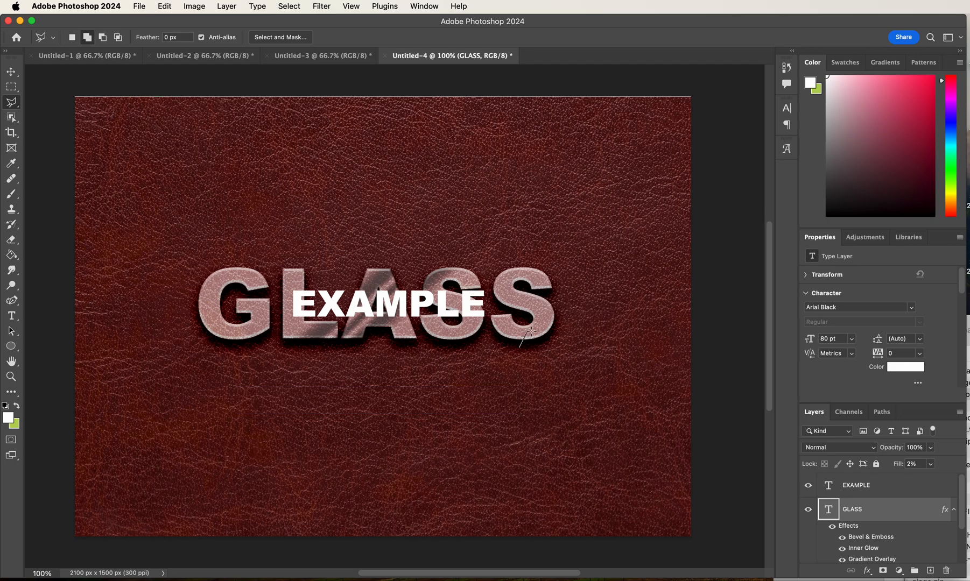
pyautogui.click(546, 313)
pyautogui.click(564, 327)
pyautogui.click(519, 350)
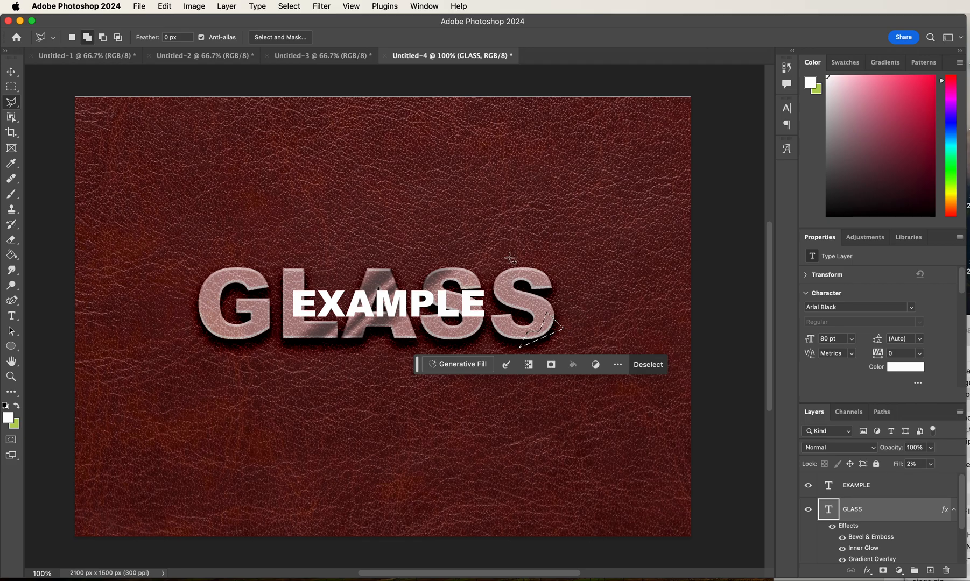
# - Add a polygonal area across the top edge of the last S to the selection
pyautogui.click(505, 277)
pyautogui.click(528, 278)
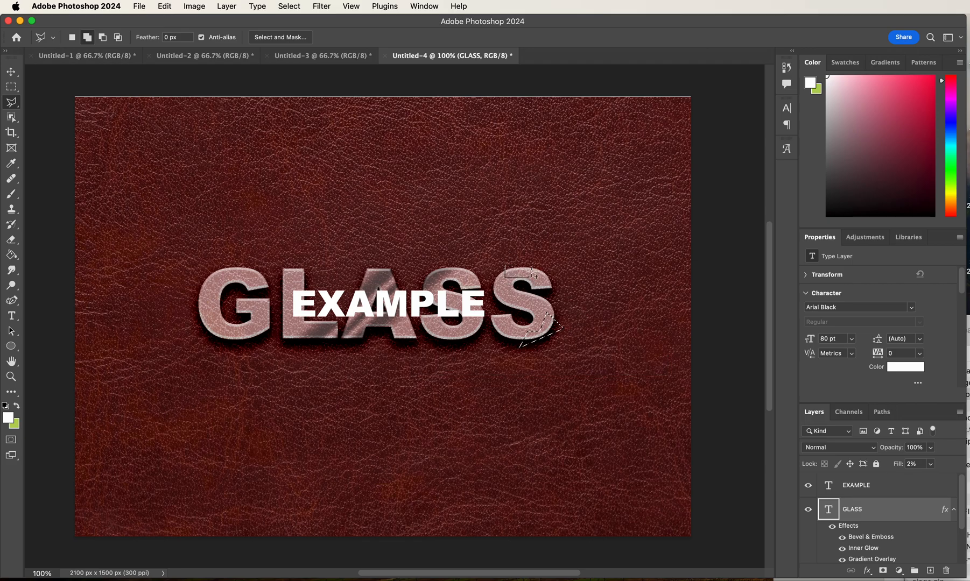
pyautogui.click(530, 262)
pyautogui.click(512, 247)
pyautogui.click(505, 275)
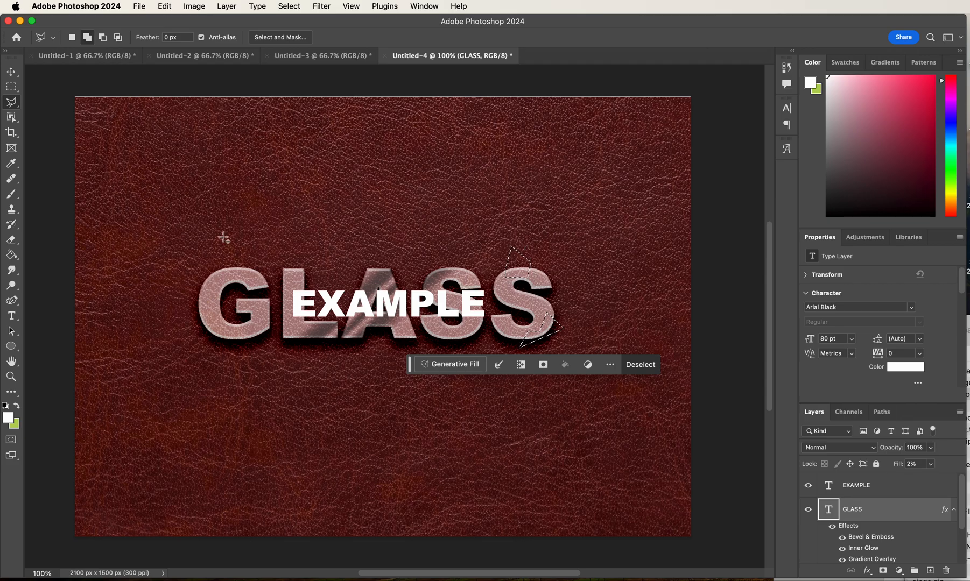
# - Add a pointed polygonal area over the outer left edge of the G to the selection
pyautogui.click(211, 280)
pyautogui.click(209, 310)
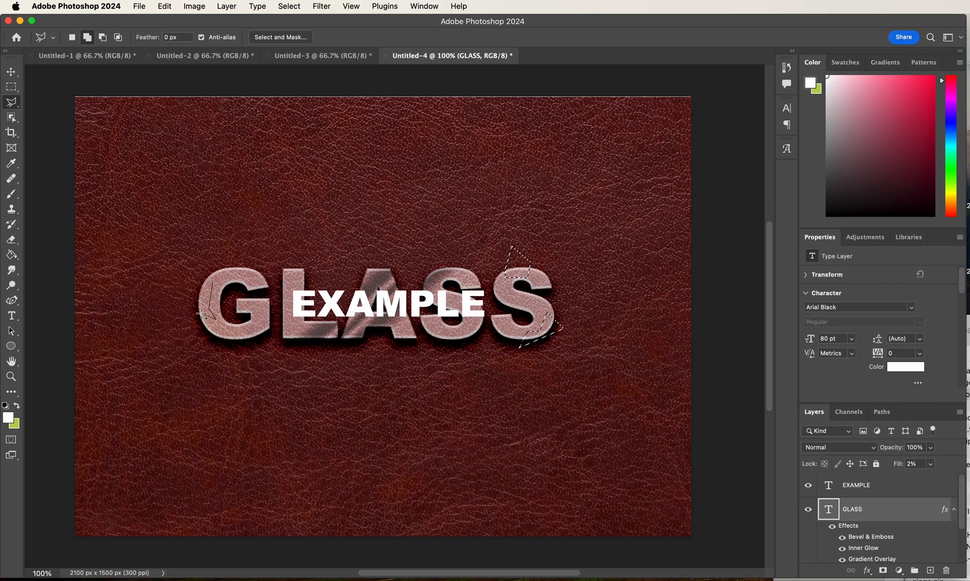
pyautogui.click(216, 319)
pyautogui.click(185, 299)
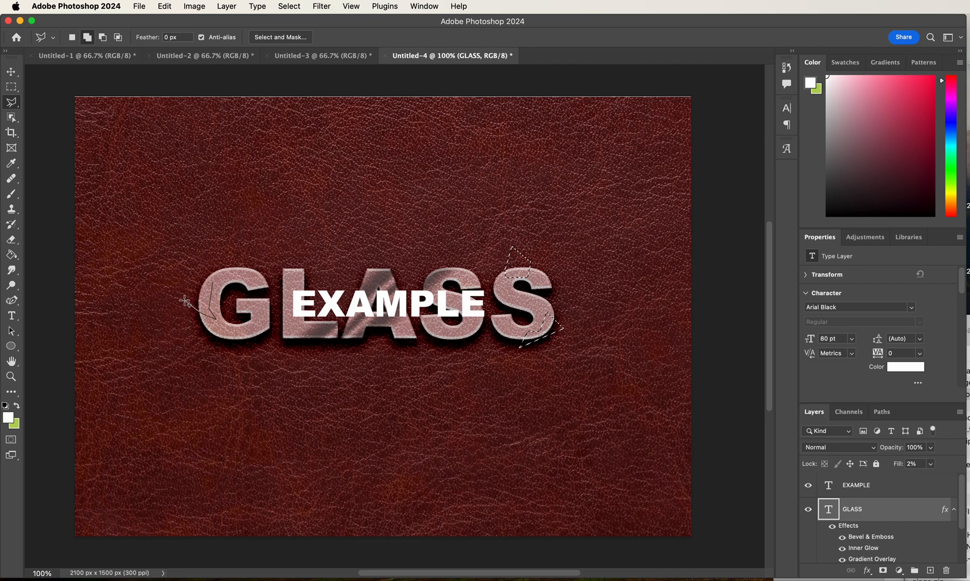
pyautogui.click(213, 284)
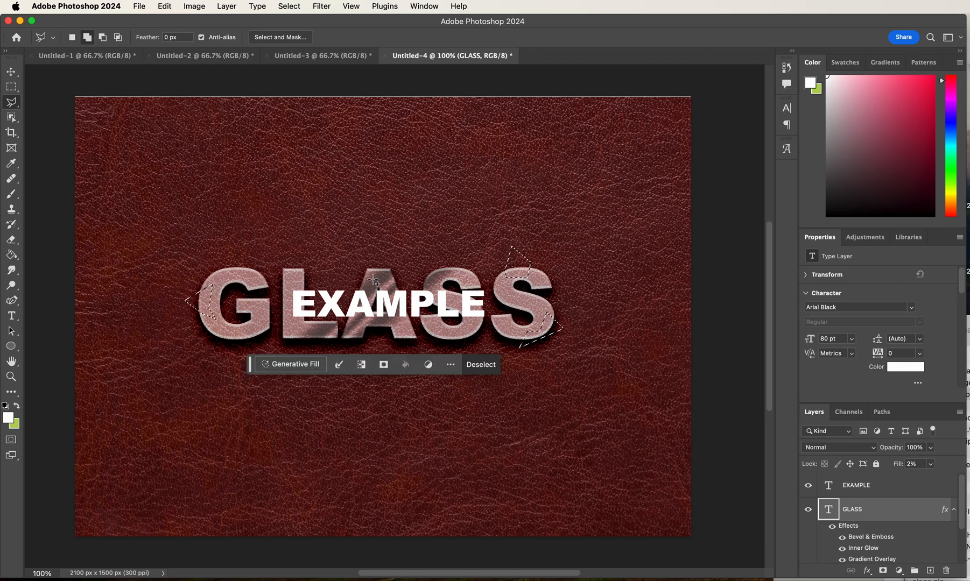
# - Add a triangular area at the upper-left corner of the L to the selection and hide all selected areas with a layer mask on GLASS
pyautogui.click(287, 279)
pyautogui.click(283, 257)
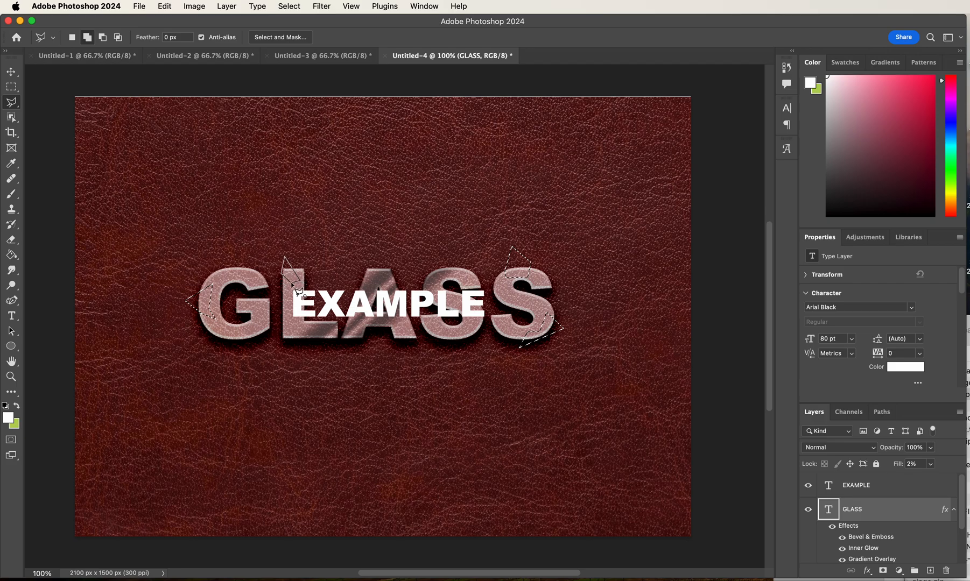
pyautogui.click(293, 284)
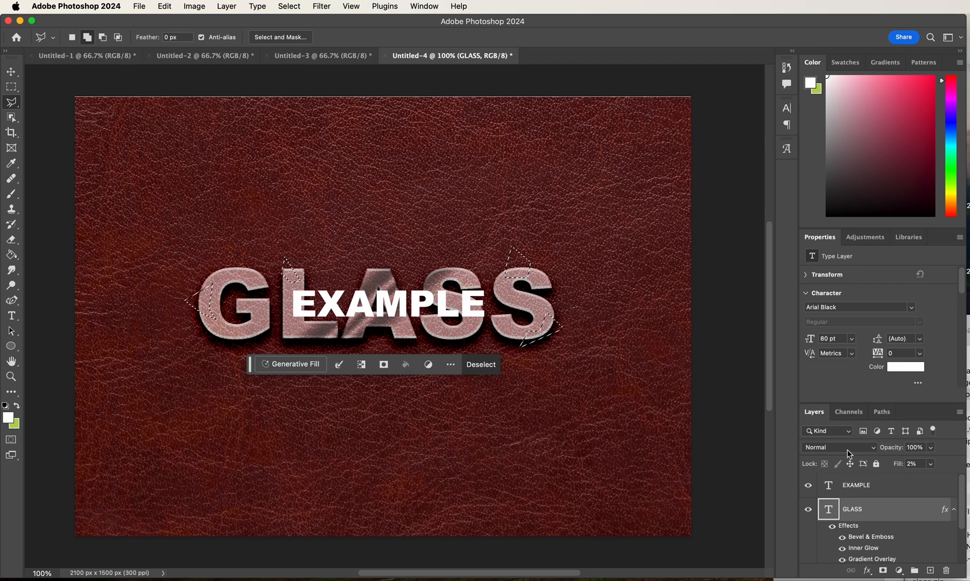
pyautogui.click(883, 571)
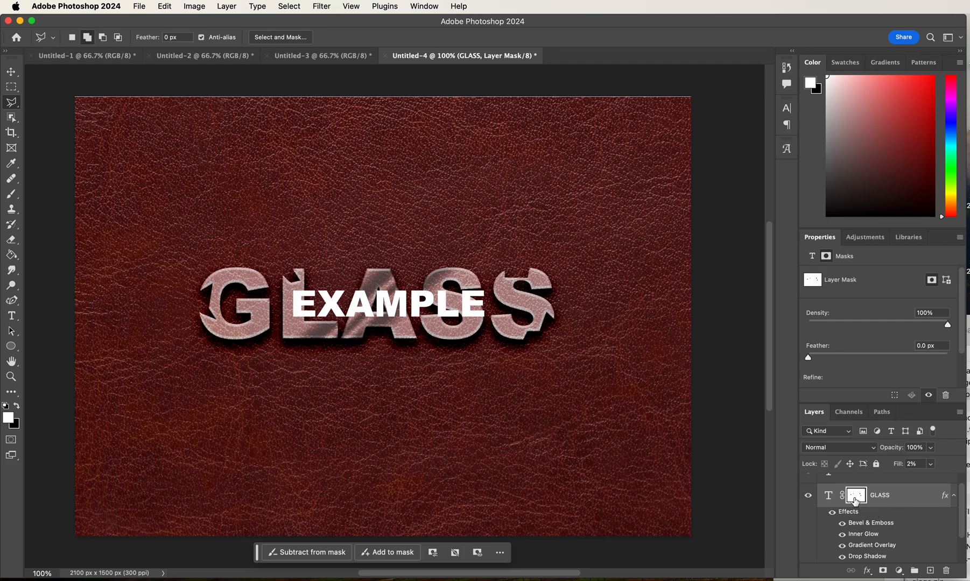
# - Outline a small irregular glass shard just below the last S with the Polygonal Lasso tool
pyautogui.click(532, 354)
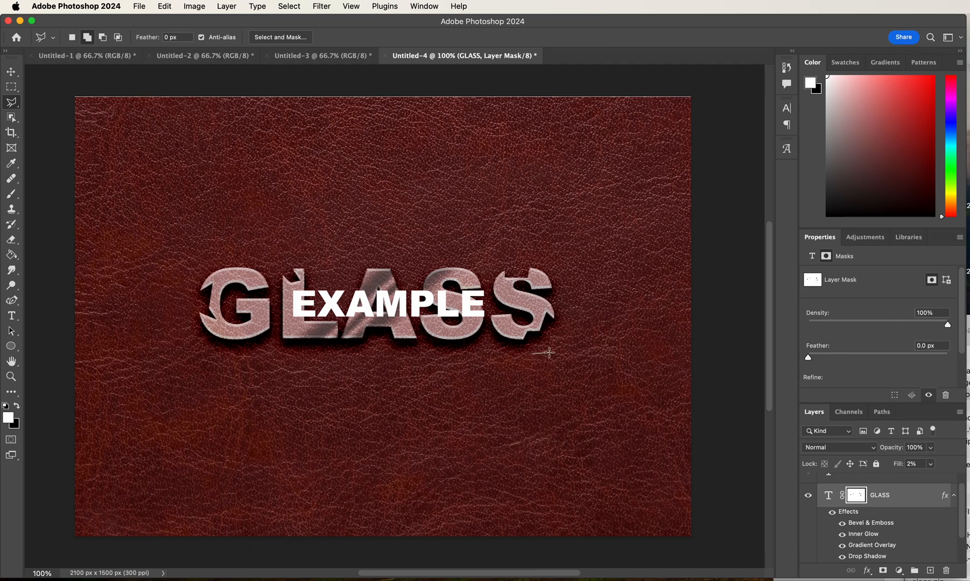
pyautogui.click(552, 339)
pyautogui.click(564, 353)
pyautogui.click(546, 367)
pyautogui.click(534, 354)
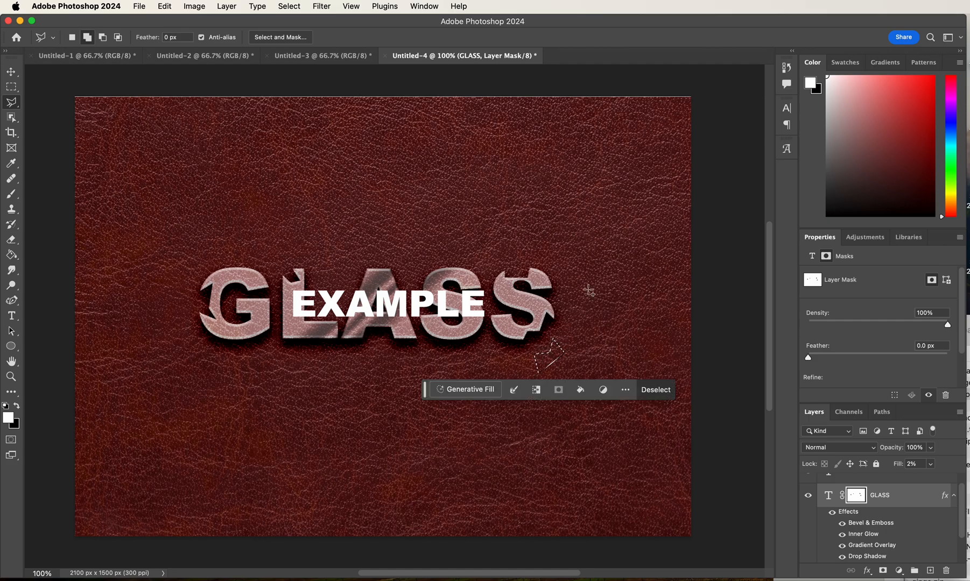
# - Add a jagged shard outline with a long pointed tip above the last S to the selection
pyautogui.click(508, 247)
pyautogui.click(509, 262)
pyautogui.click(529, 261)
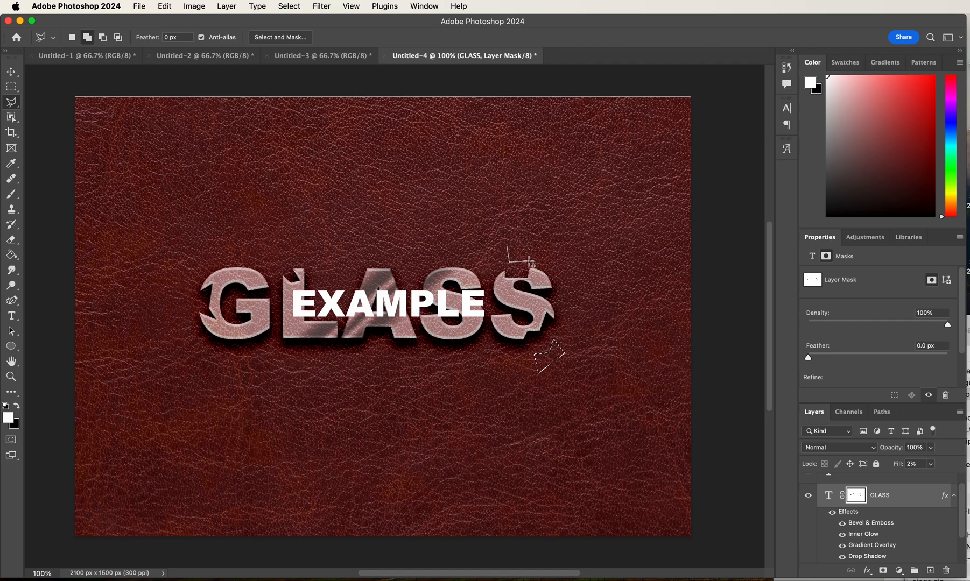
pyautogui.click(548, 226)
pyautogui.click(522, 248)
pyautogui.click(513, 236)
pyautogui.click(508, 248)
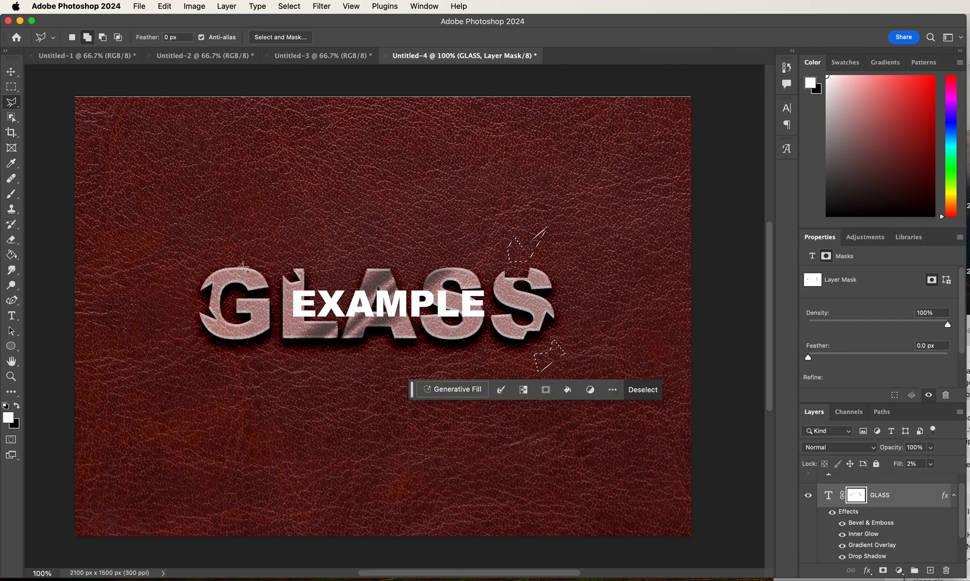
# - Add a jagged shard outline above the gap between the G and the L to the selection
pyautogui.click(253, 240)
pyautogui.click(269, 261)
pyautogui.click(281, 258)
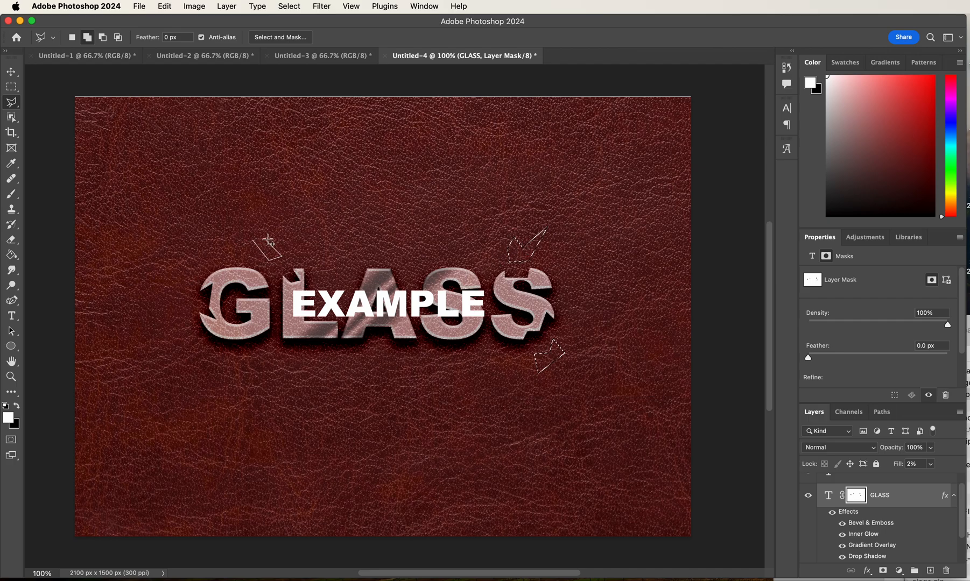
pyautogui.click(270, 237)
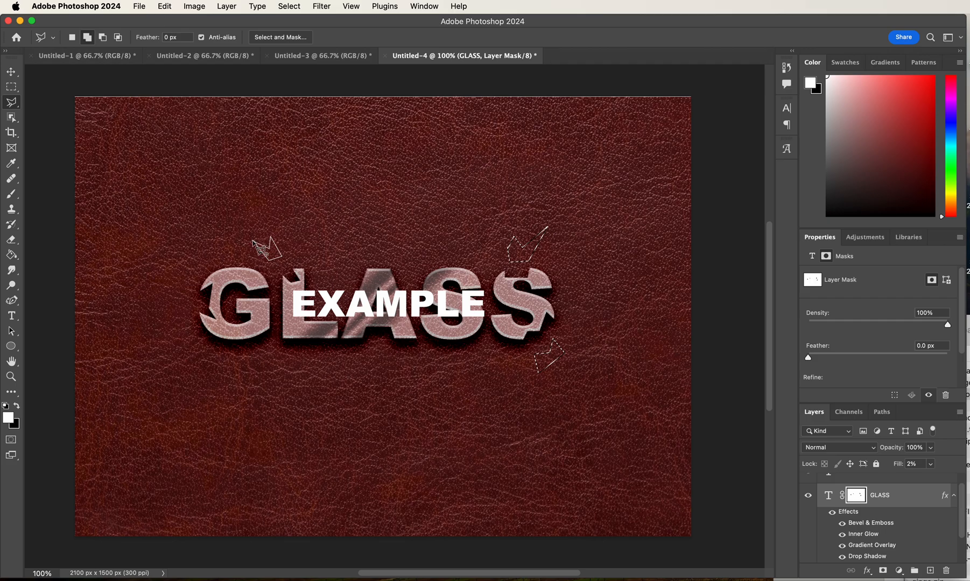
pyautogui.click(253, 240)
# - Add two small triangular shard outlines beside the left edge of the G to the selection
pyautogui.click(174, 287)
pyautogui.click(184, 295)
pyautogui.click(174, 288)
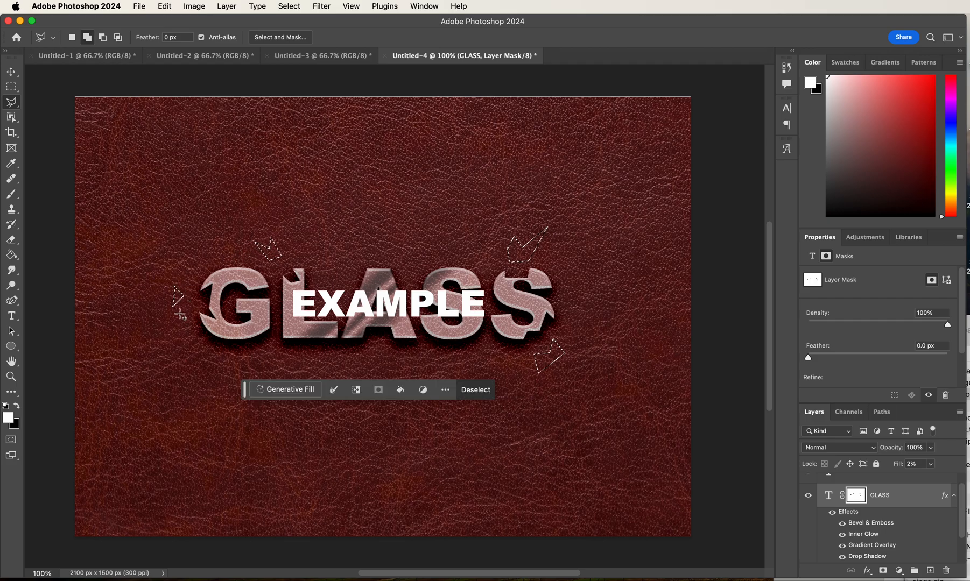
pyautogui.click(182, 312)
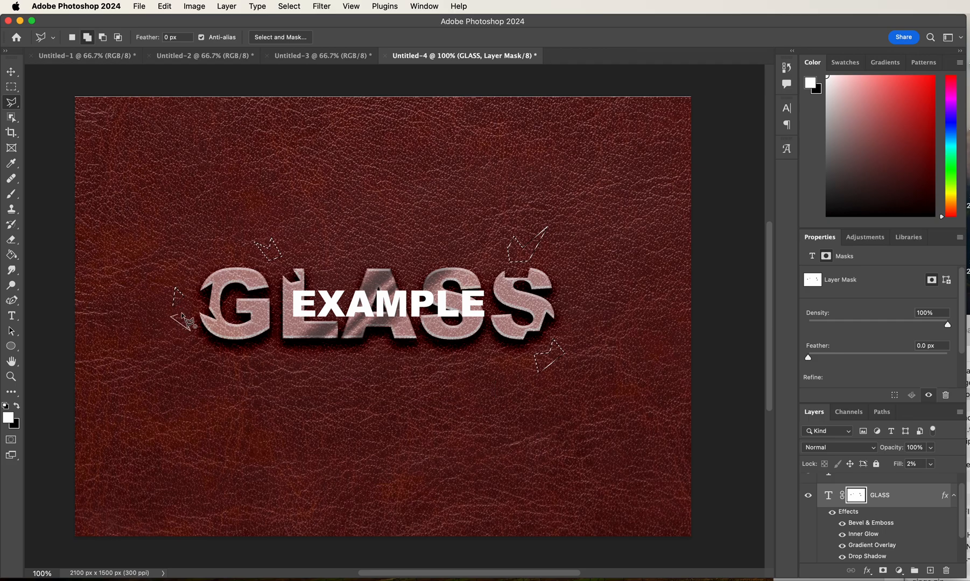
pyautogui.click(183, 314)
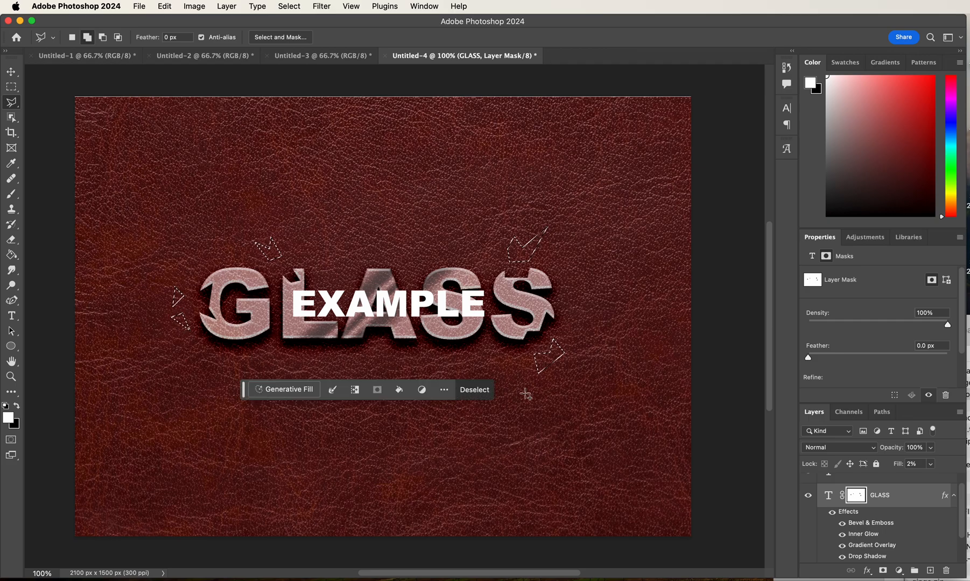
# - Create a new layer above the GLASS layer and name it PIECES
pyautogui.click(930, 571)
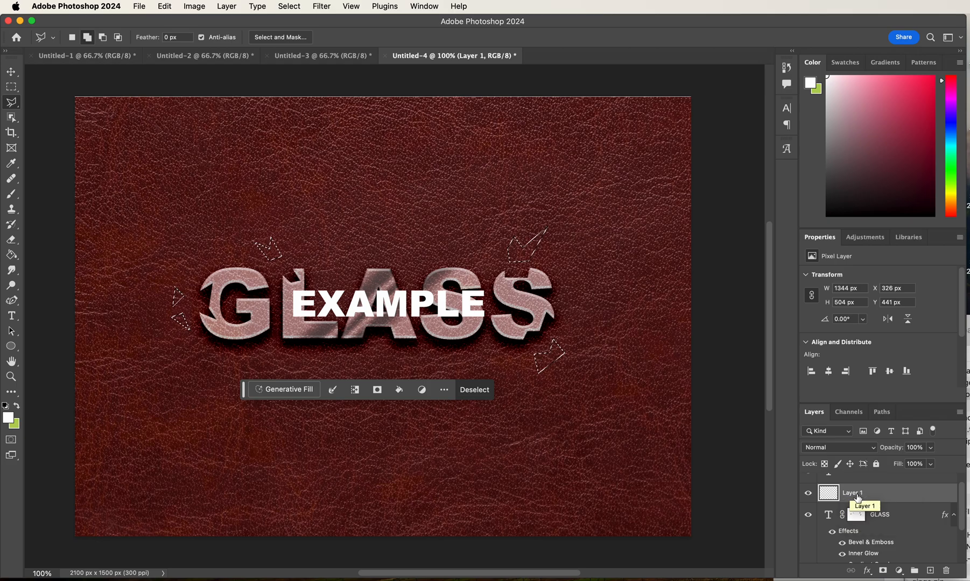
pyautogui.doubleClick(857, 497)
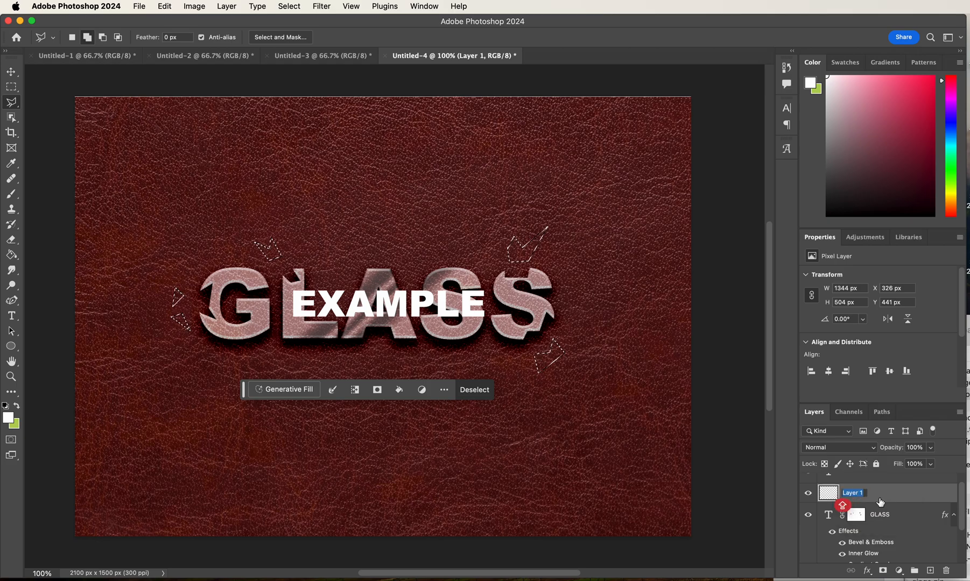
pyautogui.write('Pl')
pyautogui.write('ECES')
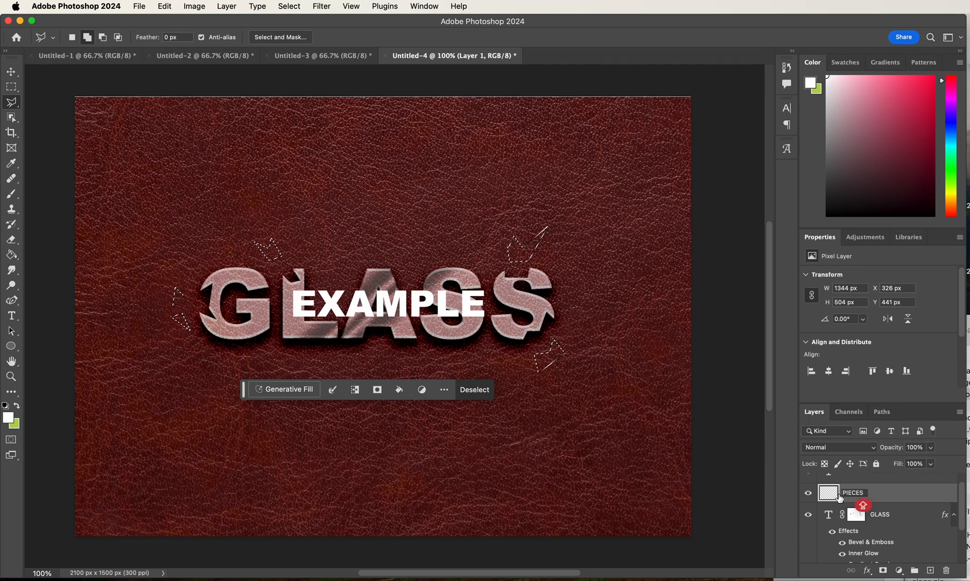
pyautogui.press('Return')
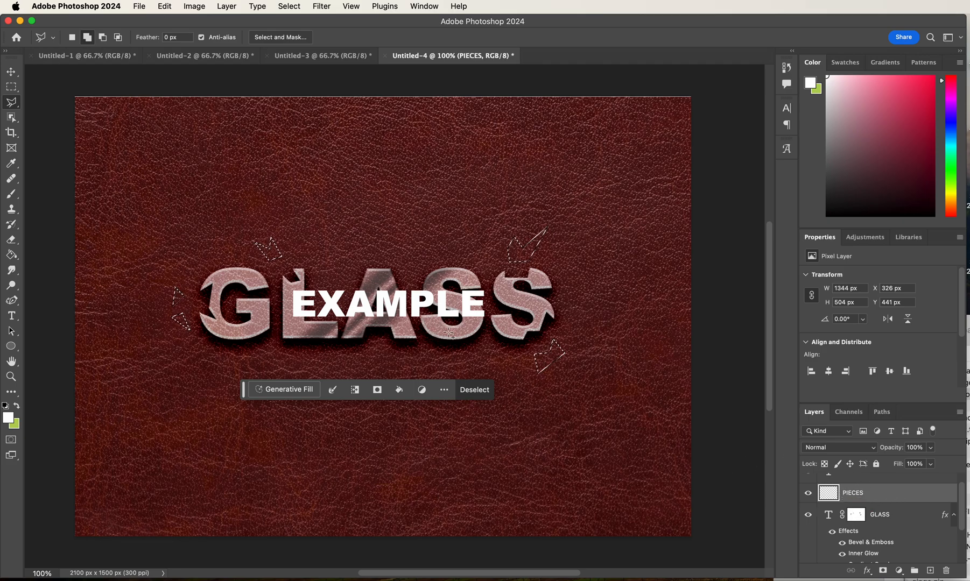
# - Fill the selected shard outlines on the PIECES layer with the white foreground color using the Paint Bucket tool
pyautogui.click(16, 257)
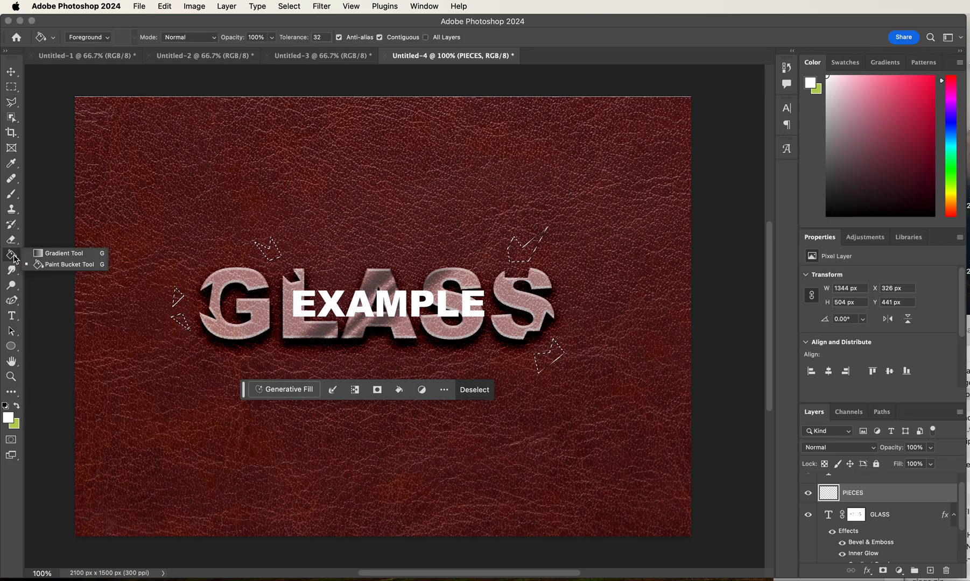
pyautogui.click(38, 257)
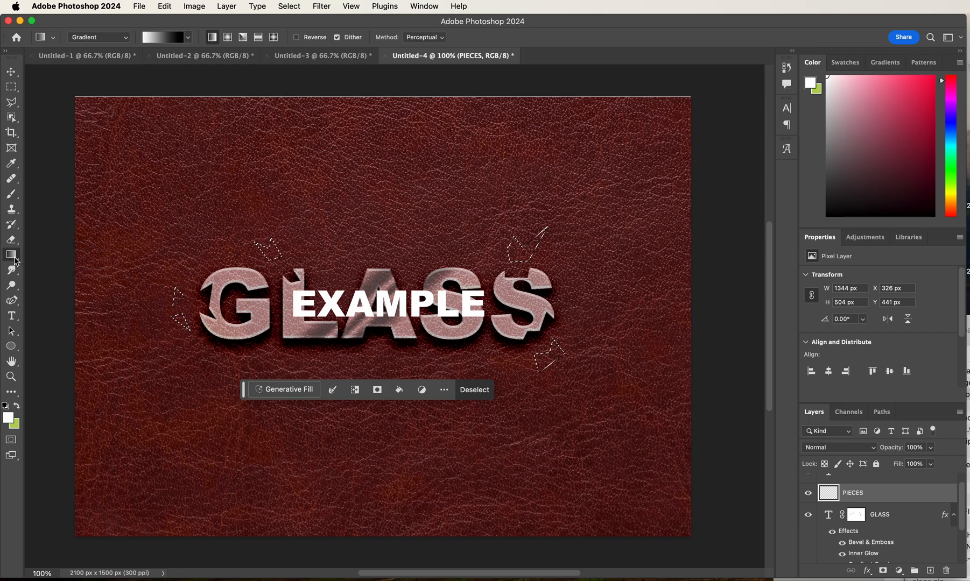
pyautogui.click(13, 261)
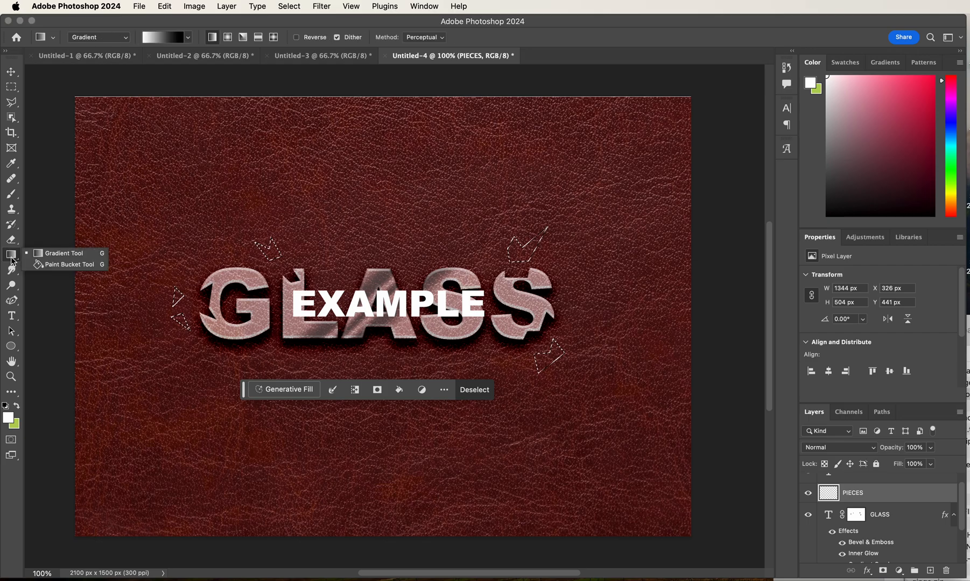
pyautogui.click(53, 265)
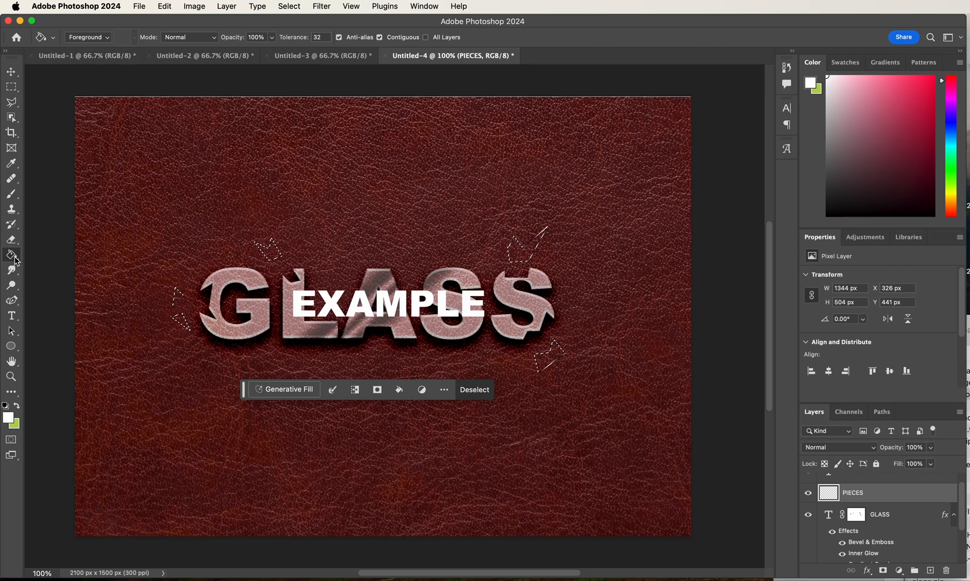
pyautogui.click(270, 253)
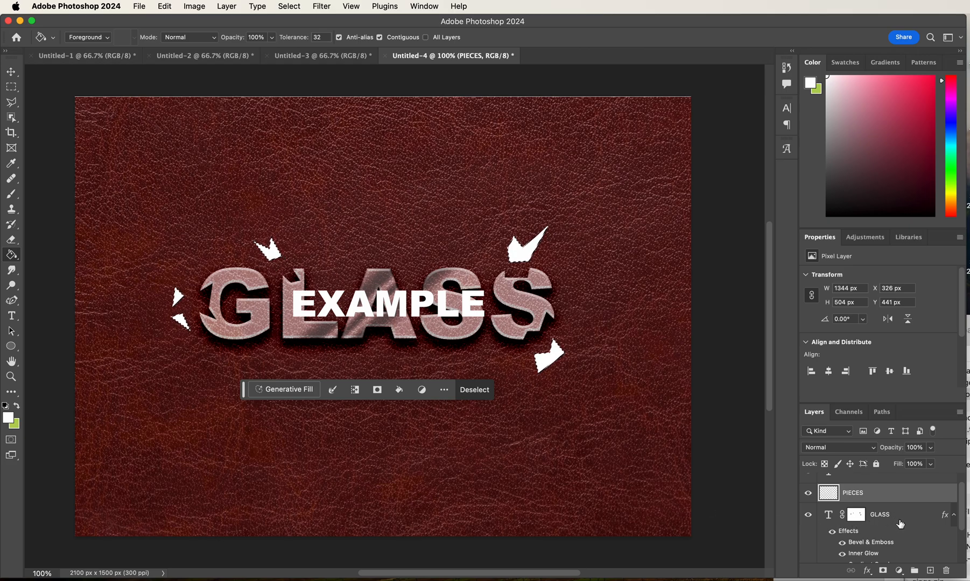
# - Copy the layer style of the GLASS text layer
pyautogui.scroll(-3, 899, 535)
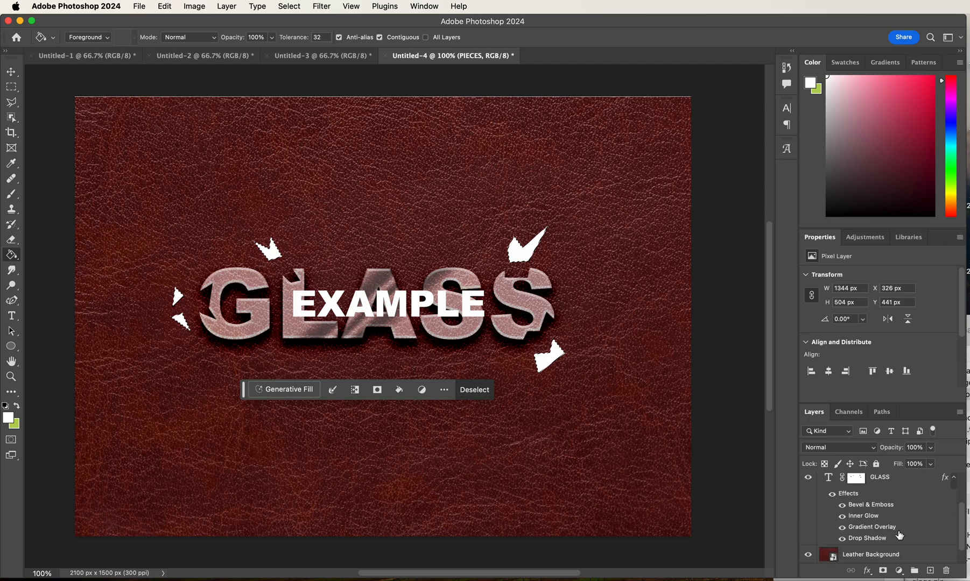
pyautogui.scroll(5, 899, 535)
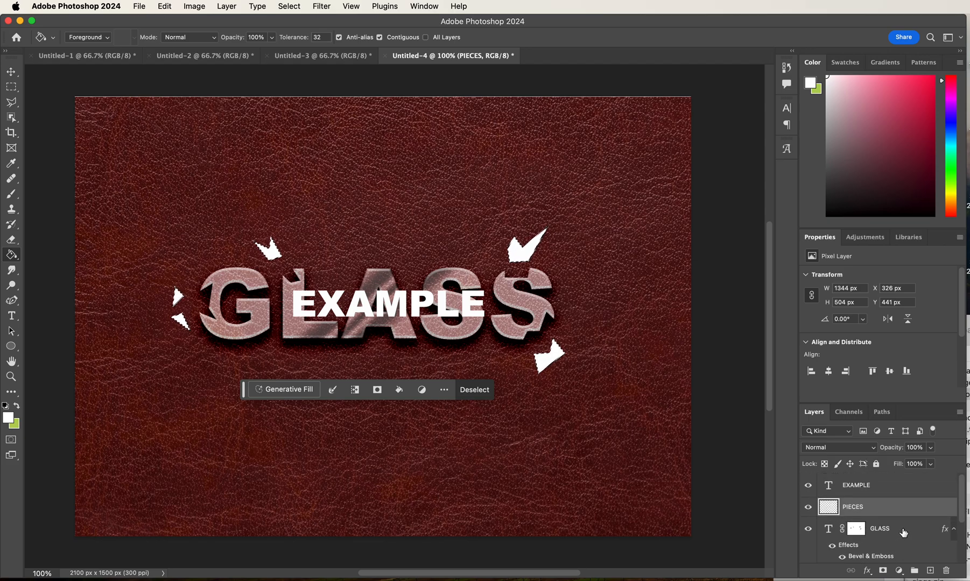
pyautogui.click(903, 533)
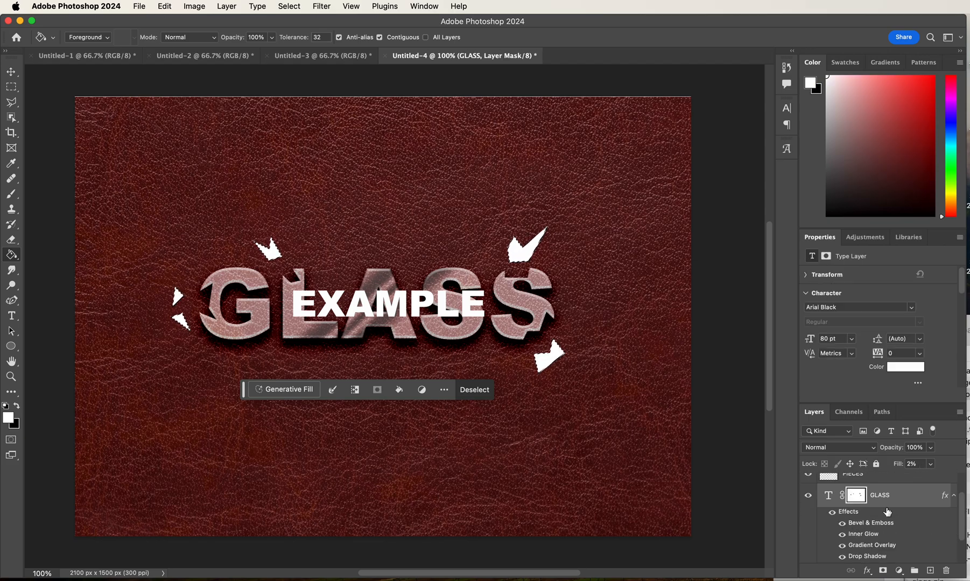
pyautogui.rightClick(913, 499)
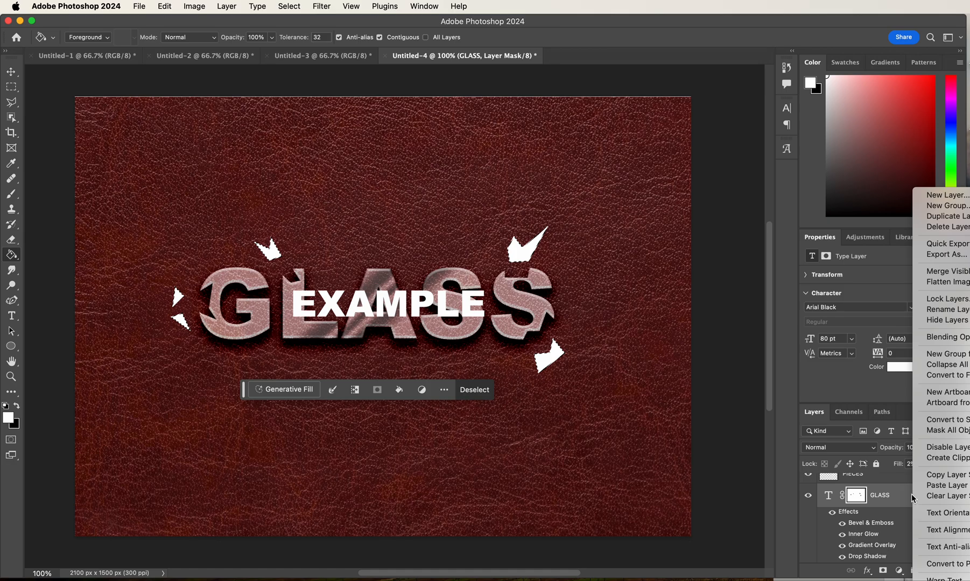
pyautogui.click(938, 476)
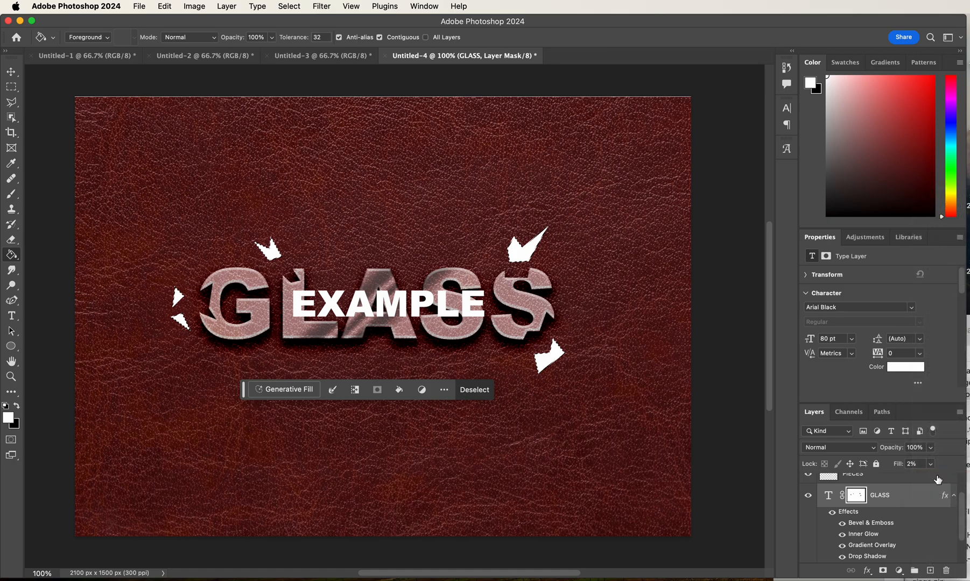
# - Paste the copied GLASS layer style onto the PIECES layer and deselect the shard outlines
pyautogui.scroll(2, 899, 502)
pyautogui.click(875, 508)
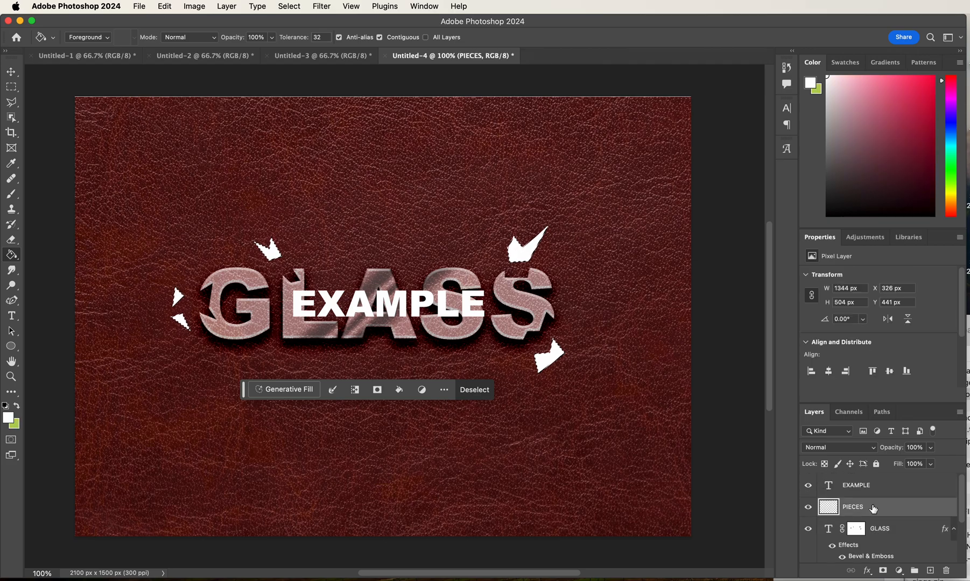
pyautogui.rightClick(879, 510)
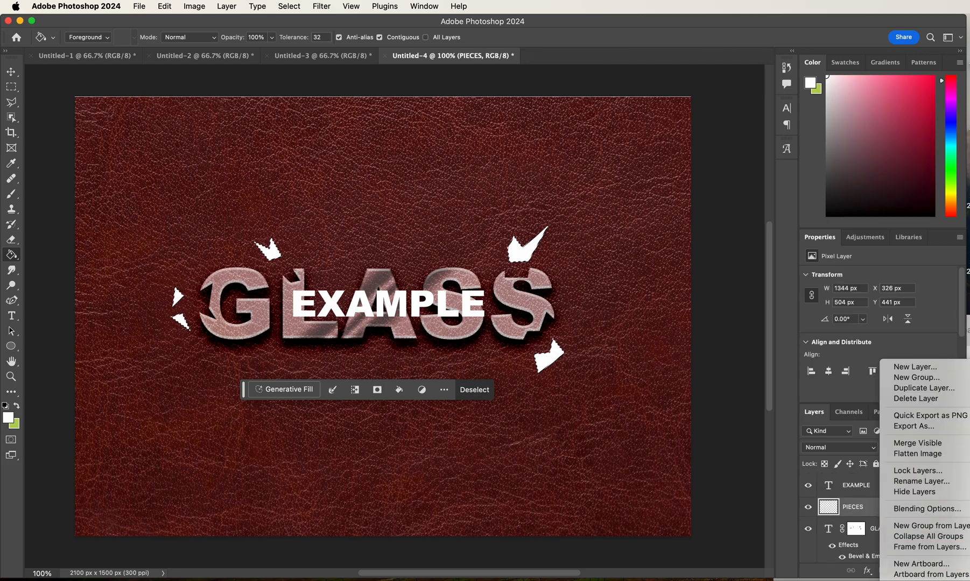
pyautogui.click(918, 580)
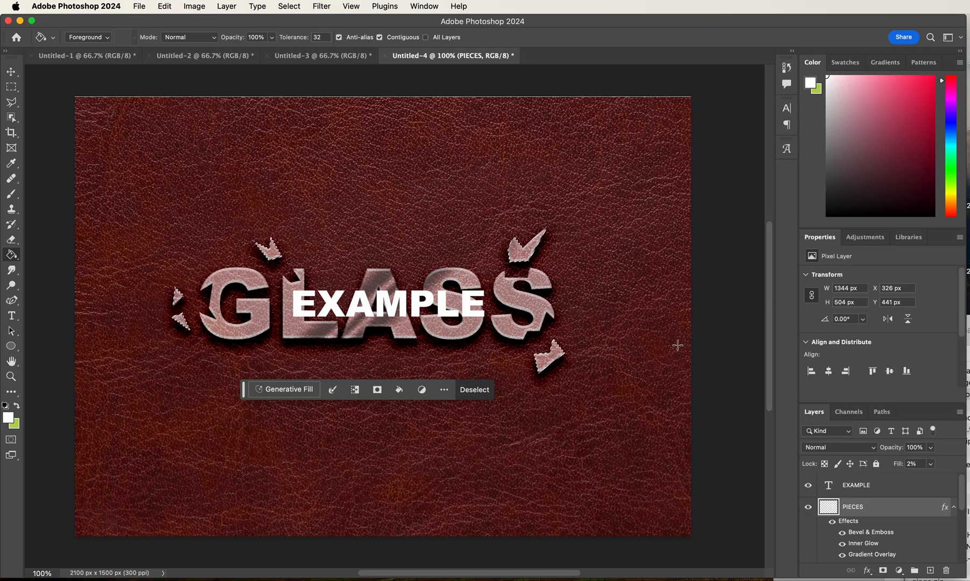
pyautogui.press('super+d')
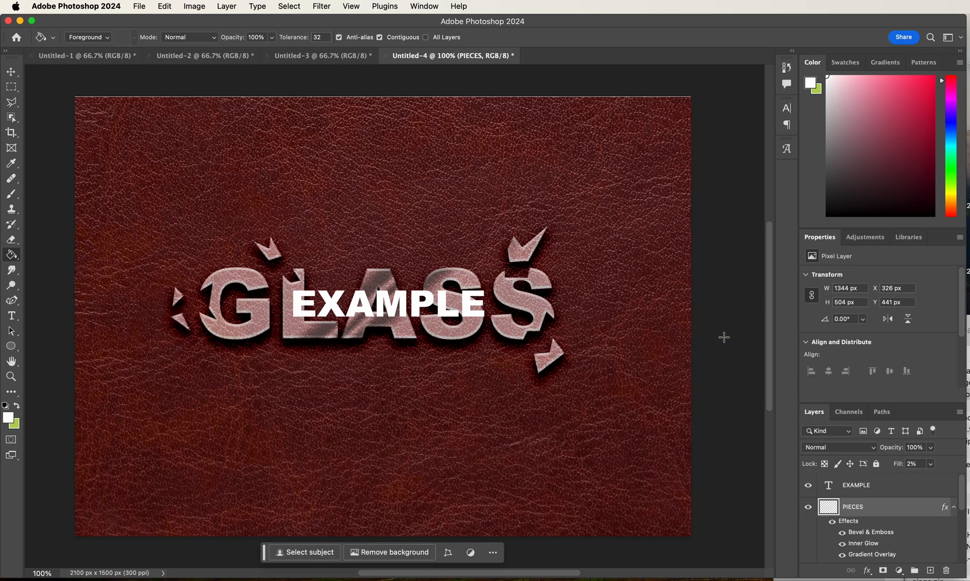